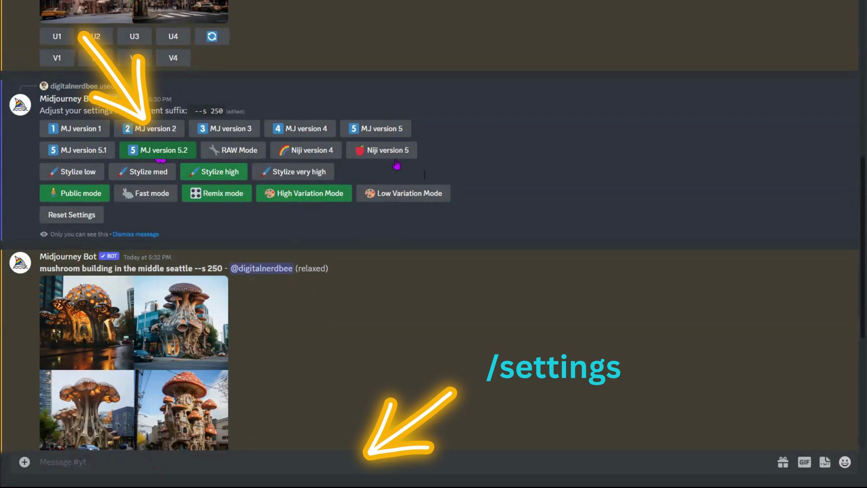
Step: Scroll through the Midjourney channel to find the upscaled mushroom building Image #1
scroll(387, 339, down, 5)
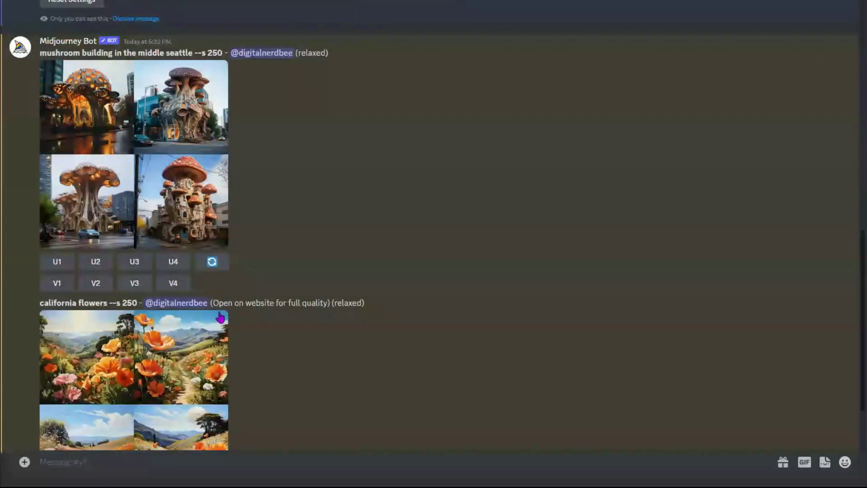
scroll(202, 302, down, 3)
scroll(200, 303, up, 10)
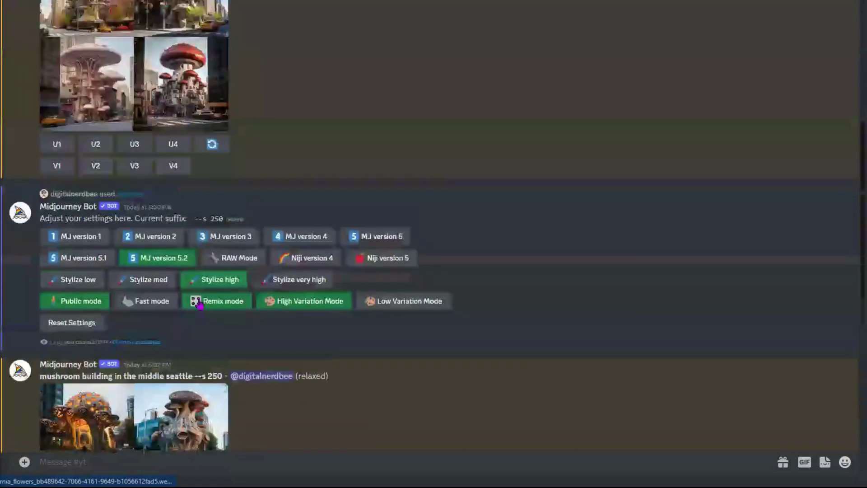
scroll(199, 303, up, 5)
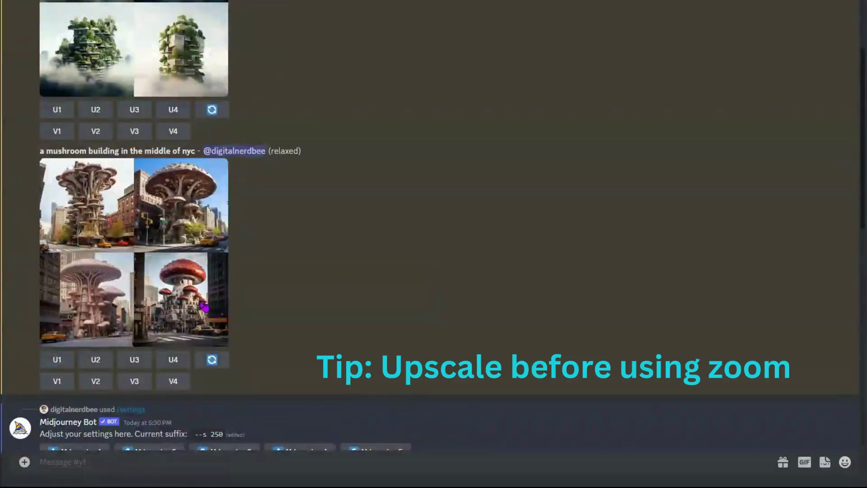
scroll(204, 306, down, 14)
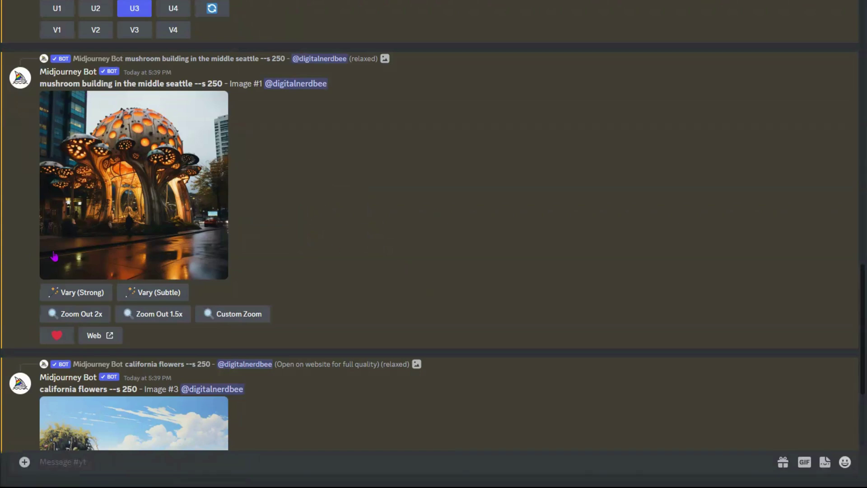
scroll(199, 285, down, 5)
scroll(199, 284, up, 5)
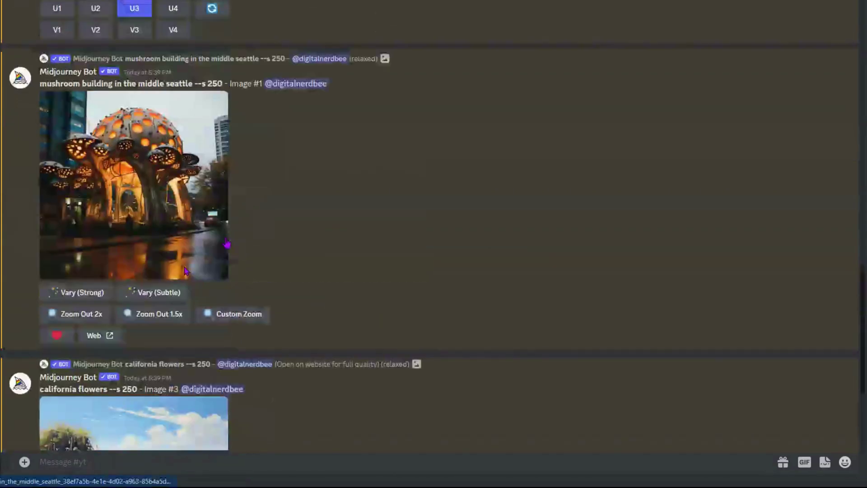
Step: View the upscaled mushroom building image enlarged, then close the viewer
click(162, 207)
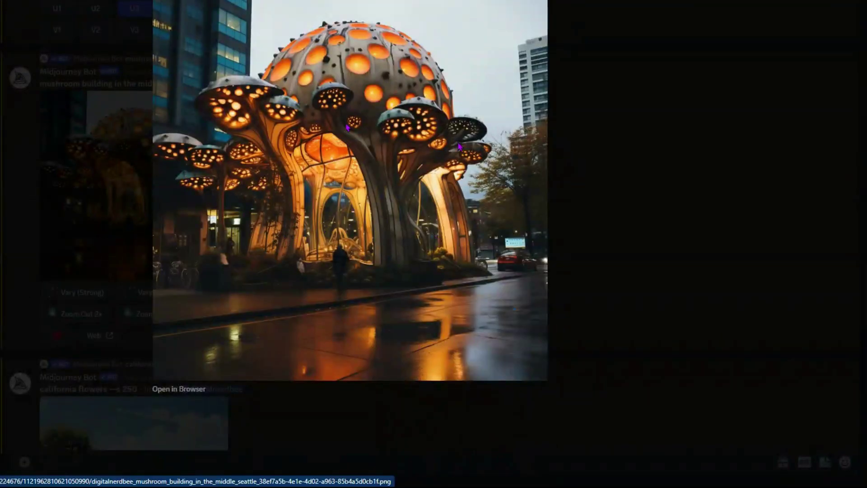
click(577, 189)
click(611, 206)
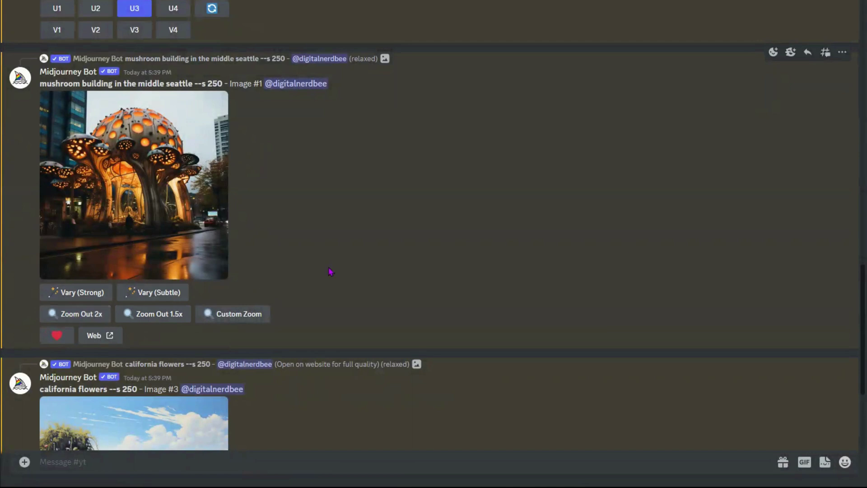
Step: Queue a 1.5x Zoom Out of the mushroom building image
scroll(349, 242, down, 3)
scroll(346, 242, up, 3)
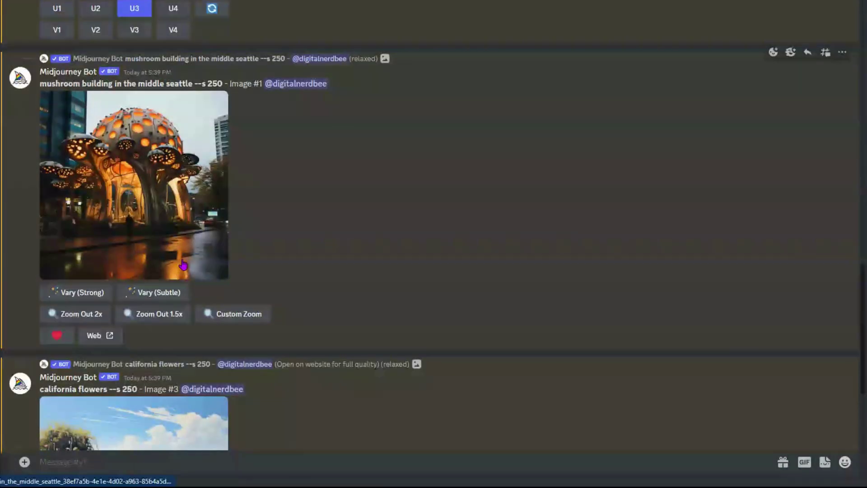
click(149, 313)
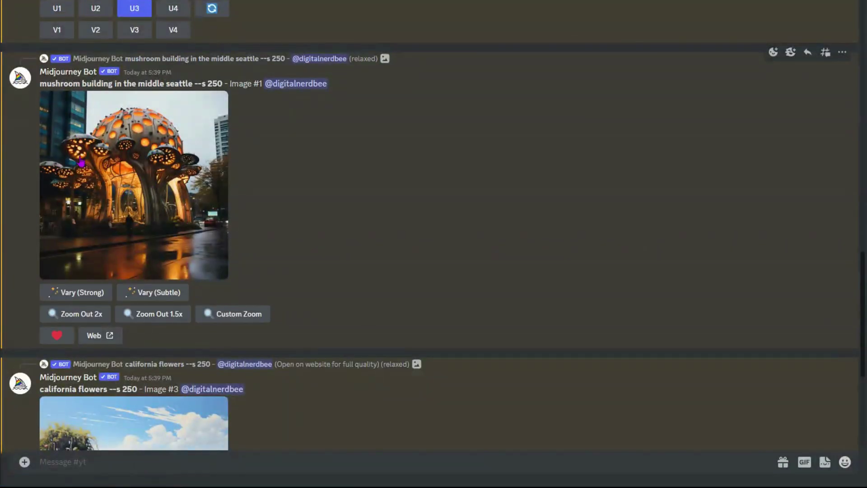
Step: Preview the california flowers image, then queue a 2x Zoom Out of it
scroll(115, 164, down, 5)
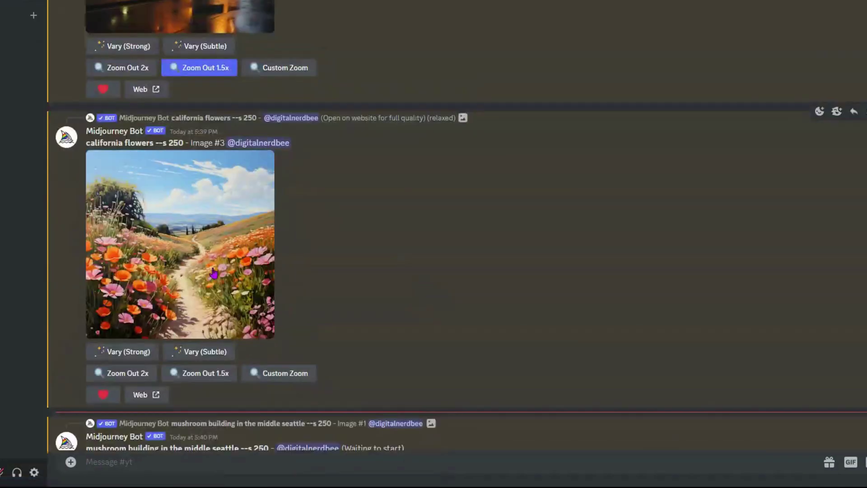
click(170, 236)
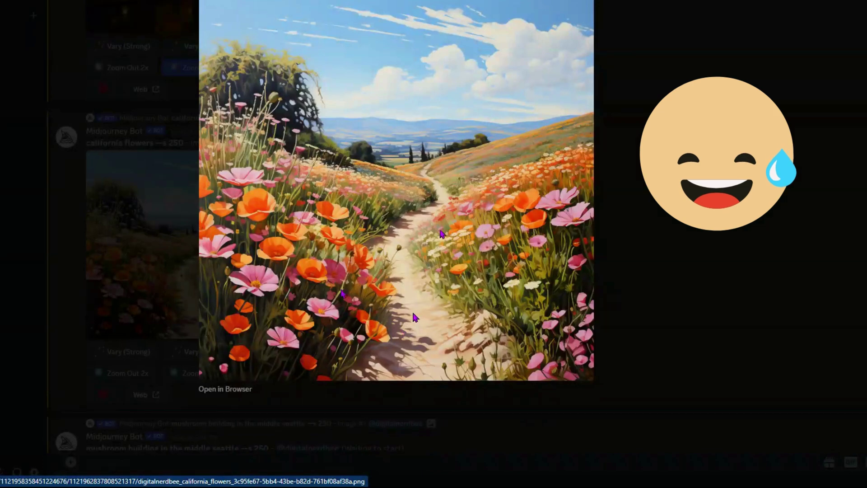
click(695, 269)
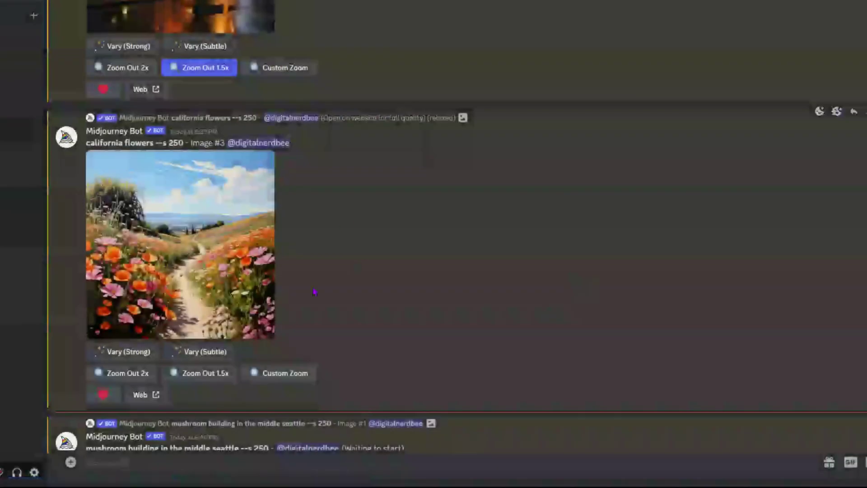
click(118, 373)
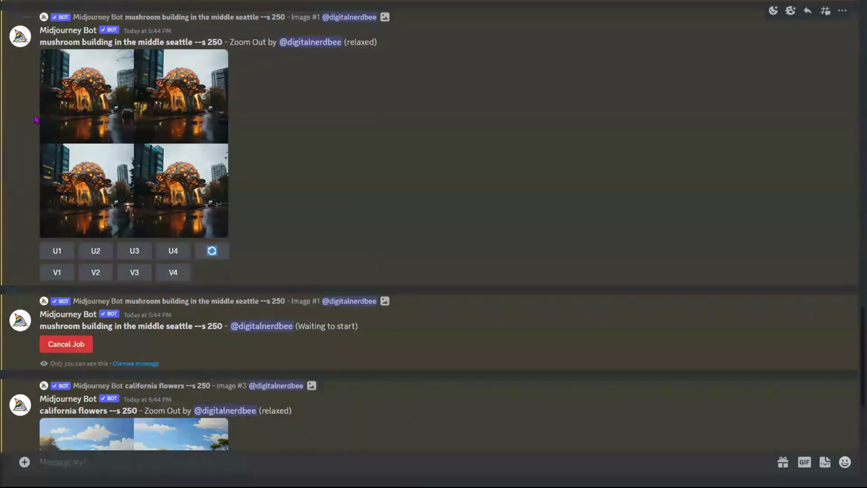
Step: Inspect the mushroom and california flowers zoom-out grids enlarged in the viewer
click(96, 115)
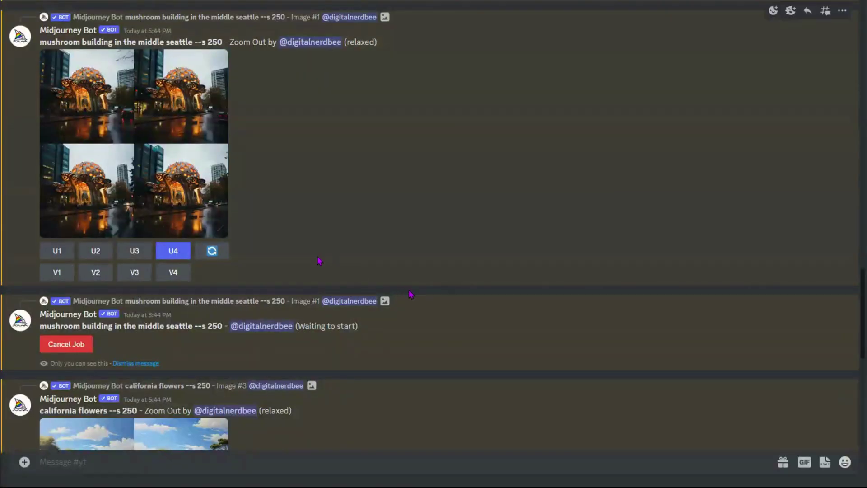
scroll(319, 261, down, 5)
click(213, 280)
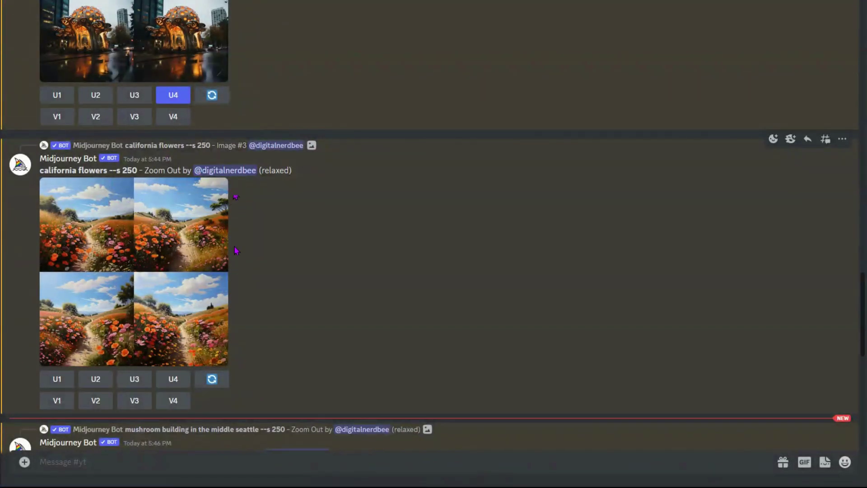
scroll(238, 249, up, 2)
scroll(239, 251, up, 2)
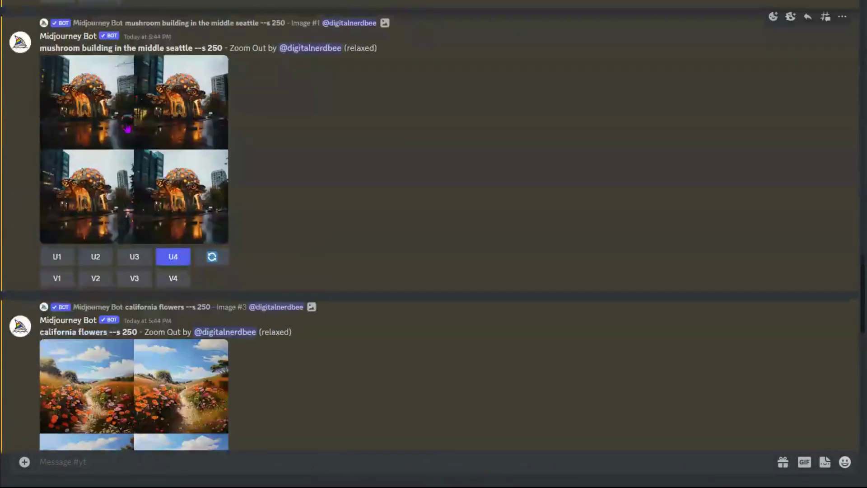
scroll(208, 163, up, 1)
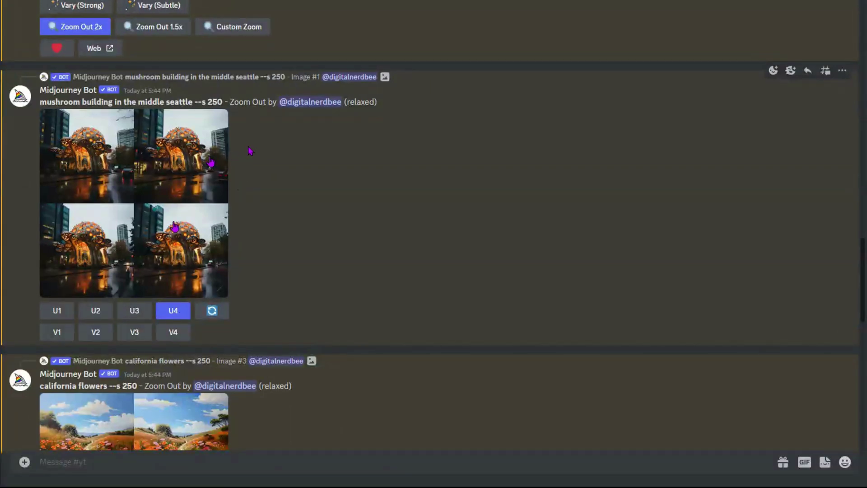
scroll(343, 328, up, 2)
scroll(342, 328, up, 2)
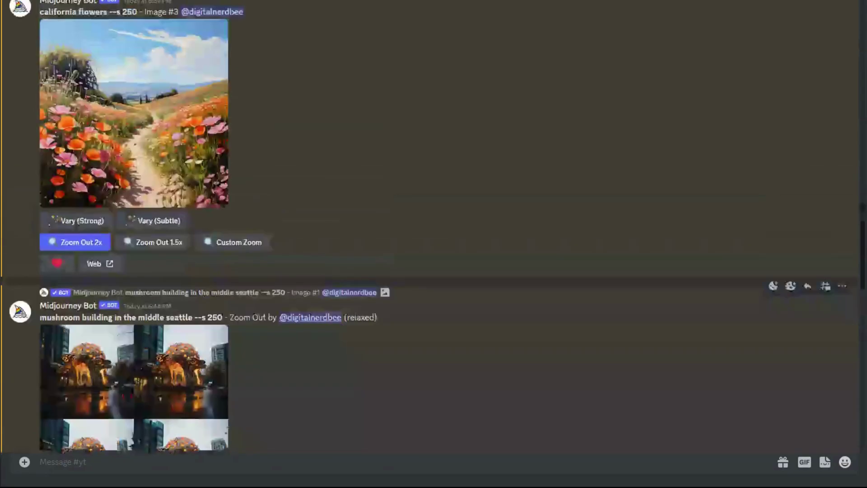
scroll(342, 328, down, 3)
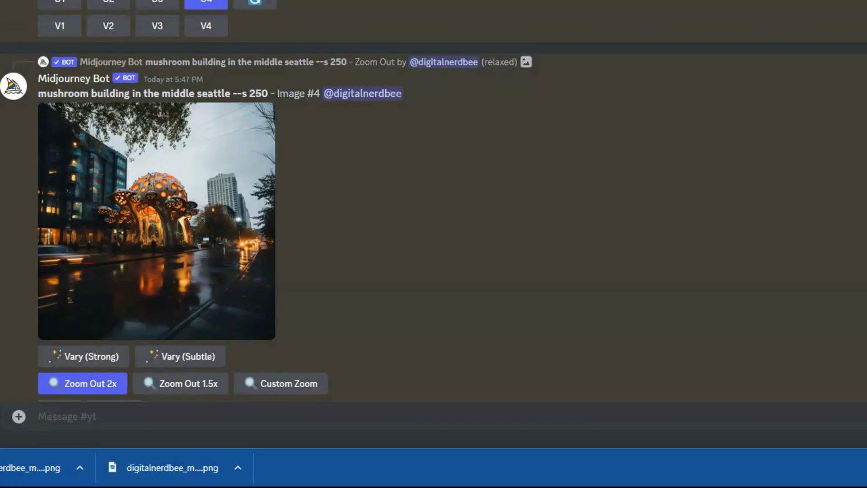
Step: Start a Custom Zoom on the mushroom image and edit its prompt's --ar 1:1 --zoom 2 values
click(273, 384)
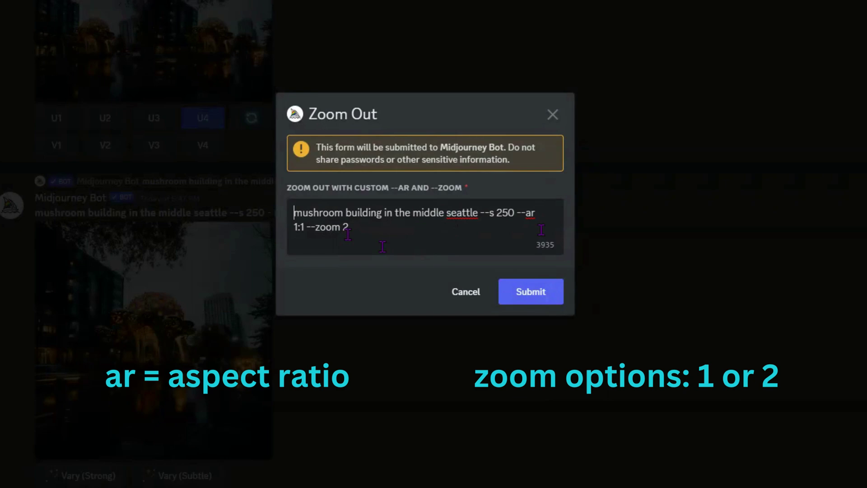
click(351, 228)
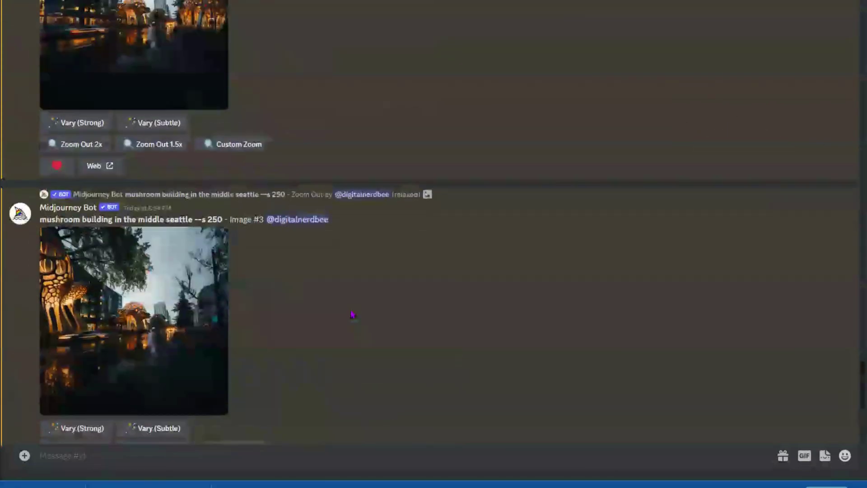
Step: Enlarge the 'portrait girl wuxia on swing set' image of the girl in red robes
scroll(353, 314, up, 10)
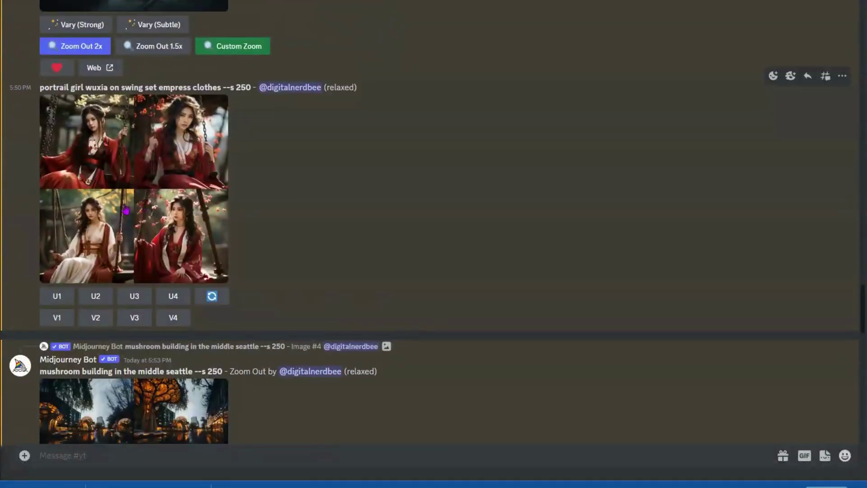
click(139, 175)
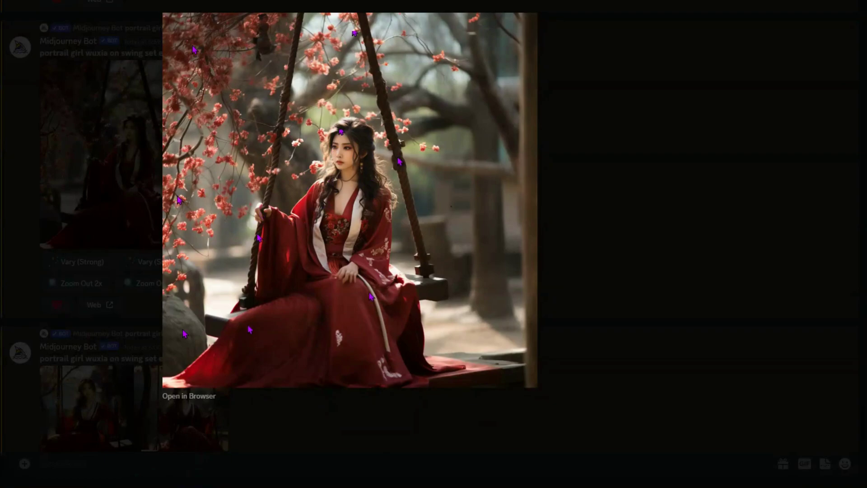
Step: Close the viewer and enlarge the later upscaled swing portrait further down the channel
key(Escape)
scroll(205, 207, down, 15)
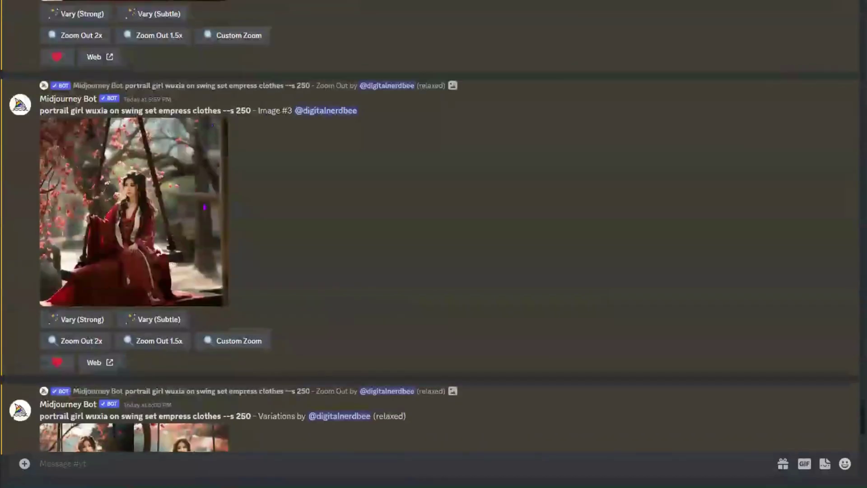
scroll(206, 207, down, 6)
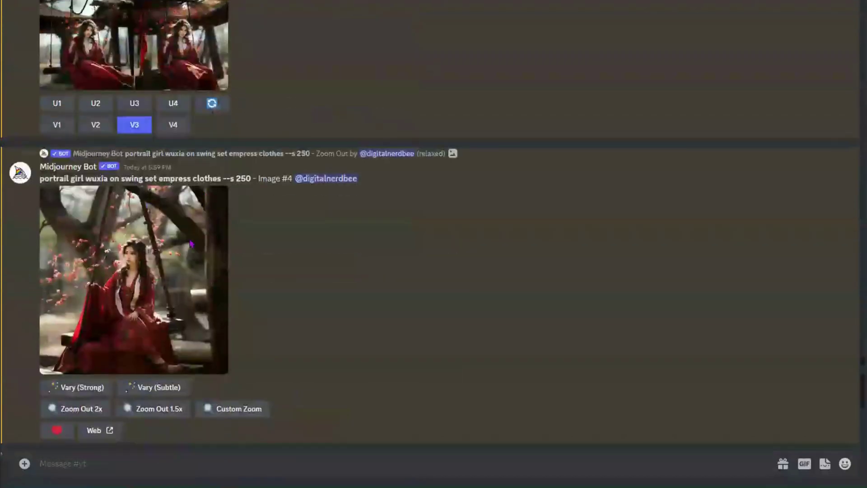
scroll(207, 305, down, 10)
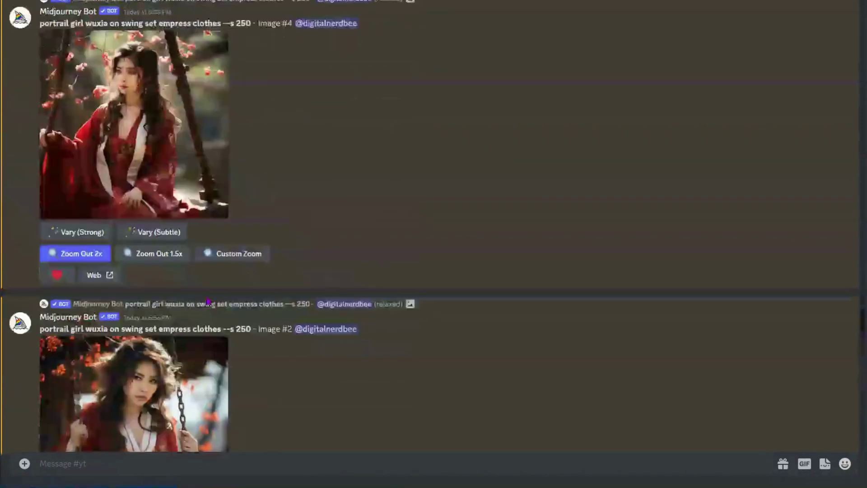
click(121, 154)
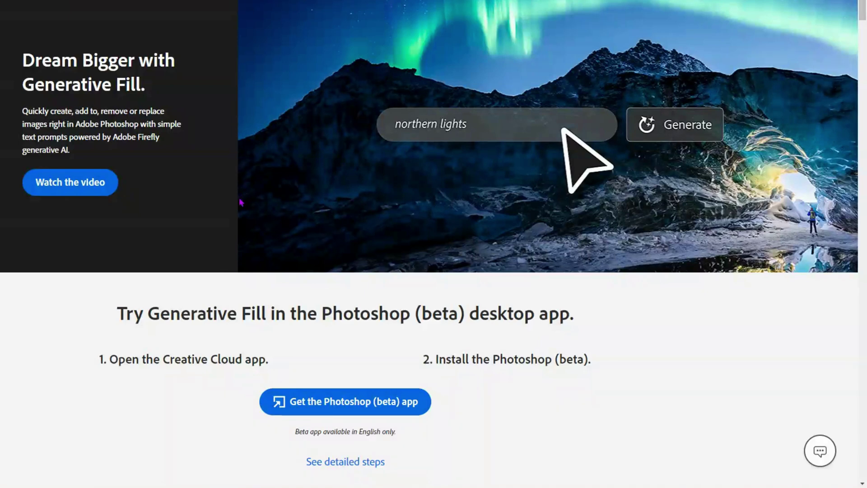
Step: Read through Adobe's Generative Fill overview web page
scroll(306, 242, down, 5)
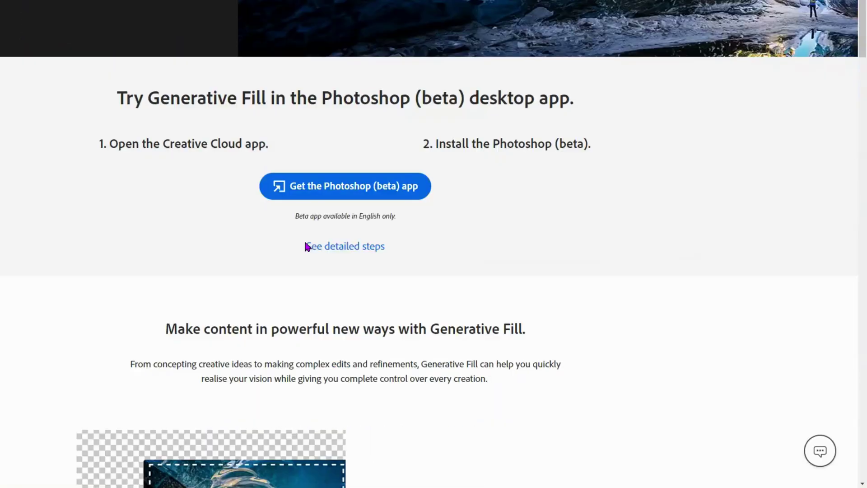
scroll(305, 244, up, 1)
scroll(306, 244, up, 3)
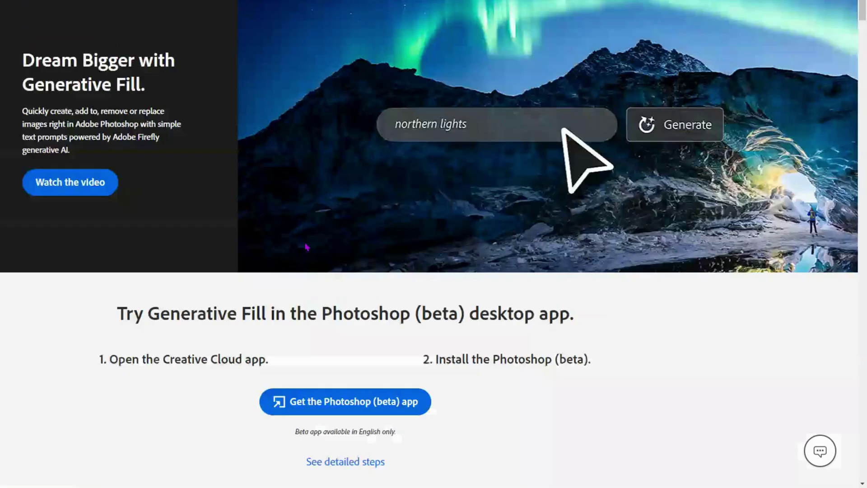
scroll(307, 246, down, 4)
scroll(306, 246, down, 6)
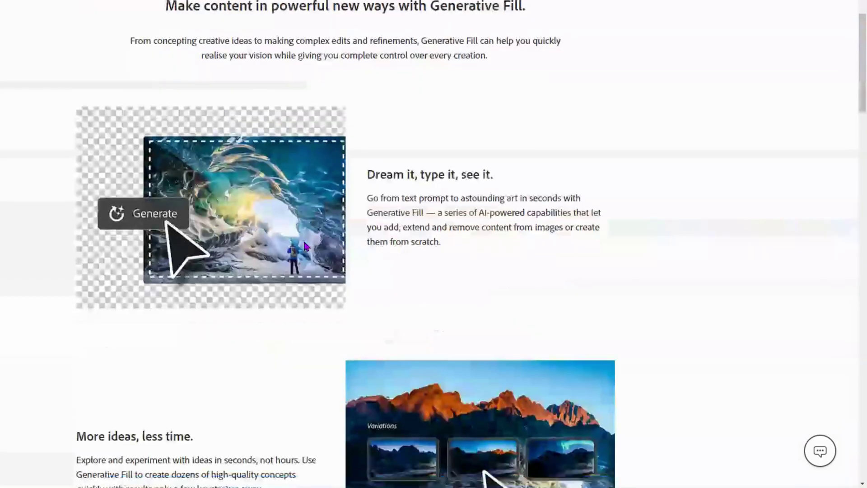
scroll(421, 200, down, 1)
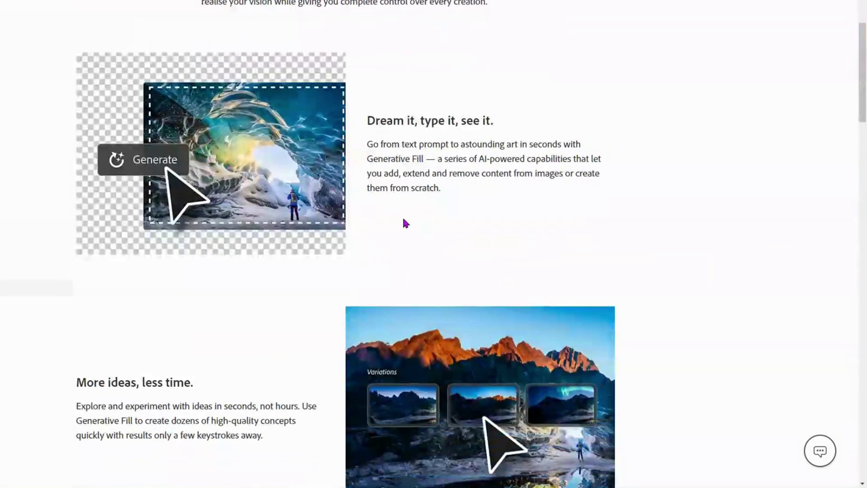
scroll(406, 223, down, 1)
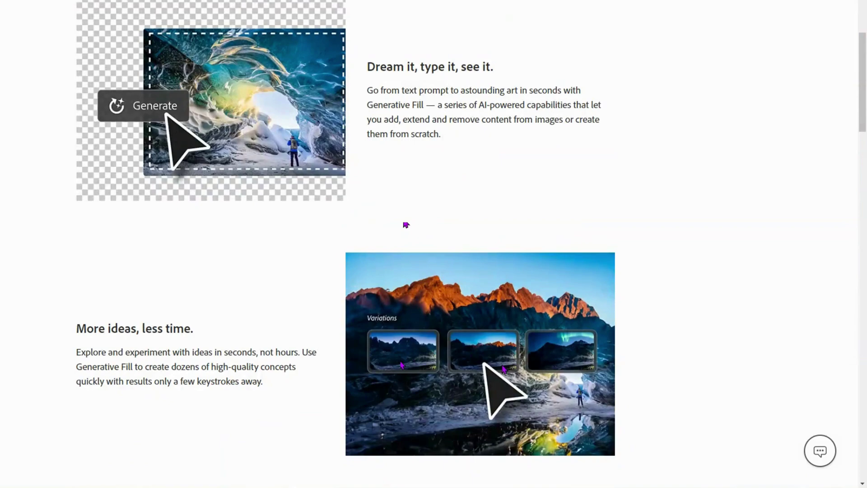
scroll(10, 250, down, 7)
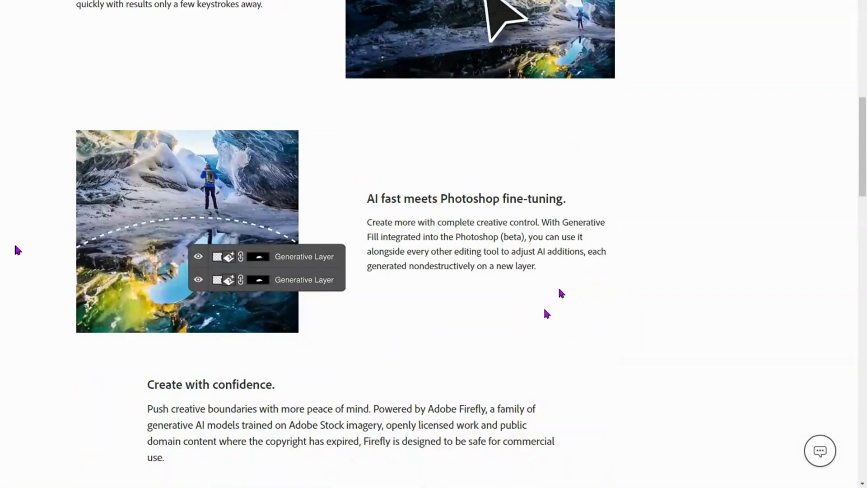
scroll(546, 313, up, 2)
scroll(544, 314, down, 5)
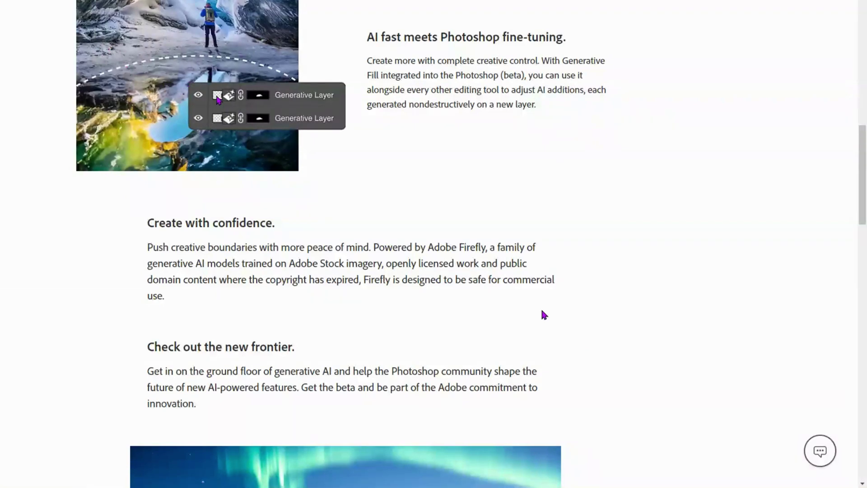
scroll(381, 233, down, 8)
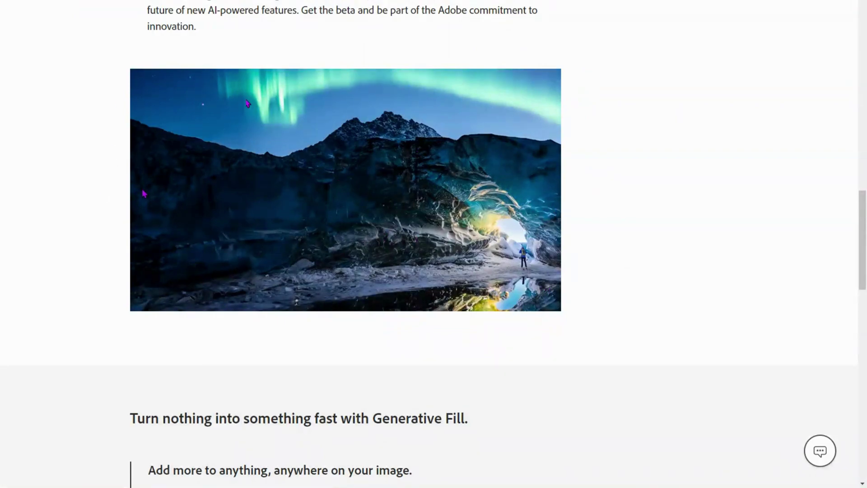
scroll(144, 194, down, 14)
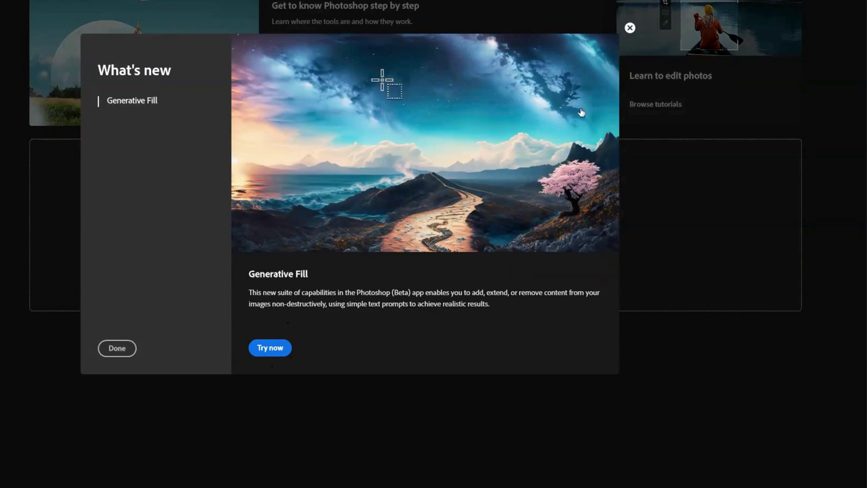
Step: Try Generative Fill, browse the Discover help article, then dismiss the promo with Maybe later
click(630, 28)
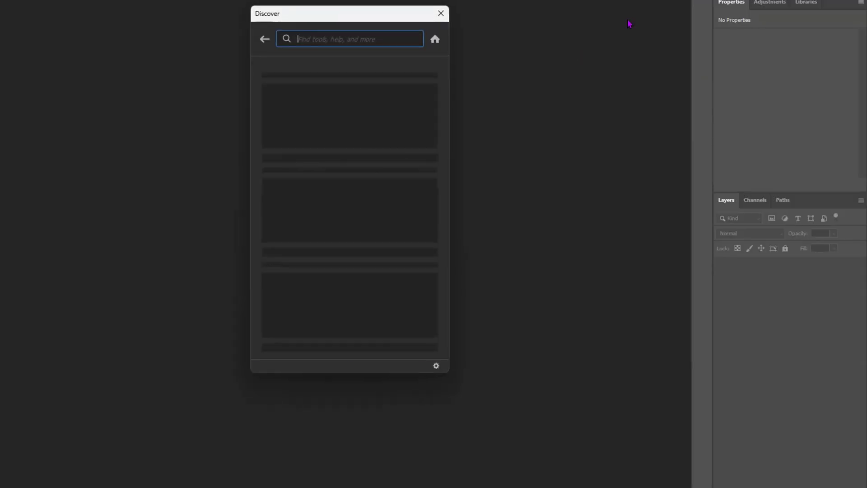
scroll(324, 239, down, 10)
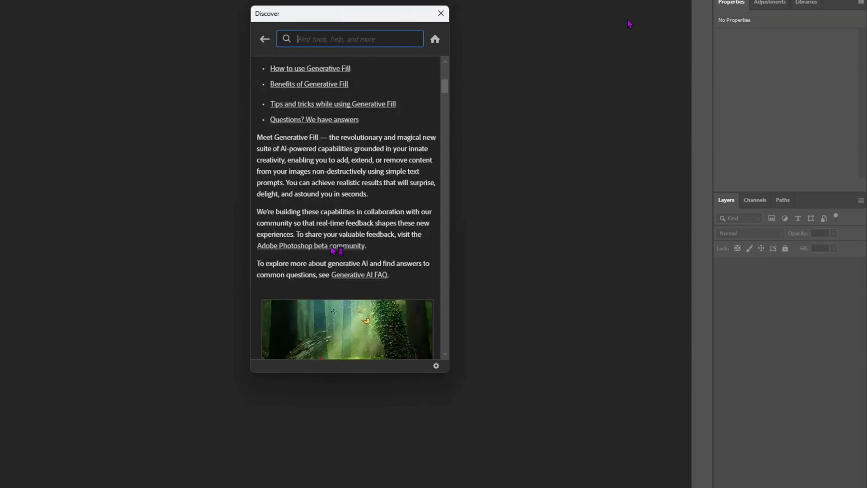
scroll(334, 251, down, 10)
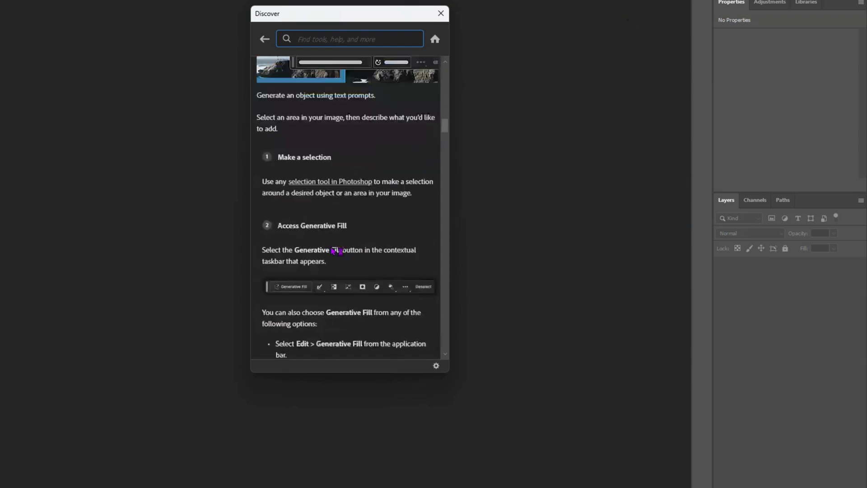
scroll(333, 250, up, 14)
scroll(332, 250, up, 10)
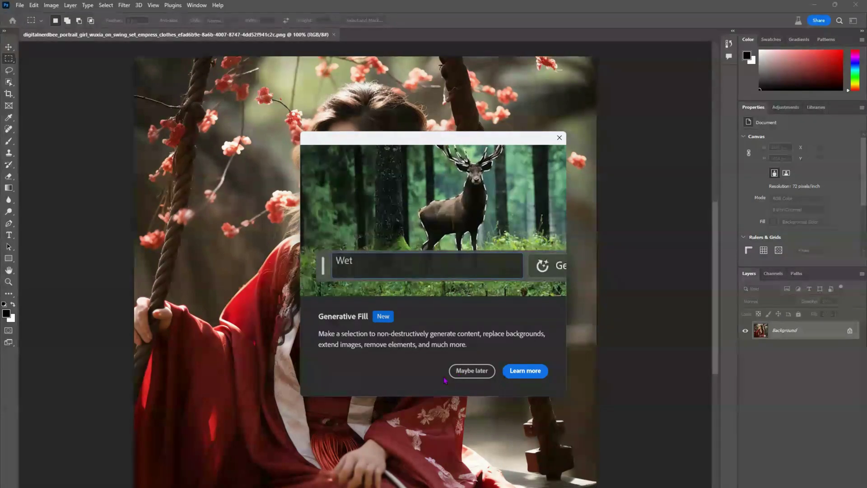
click(467, 372)
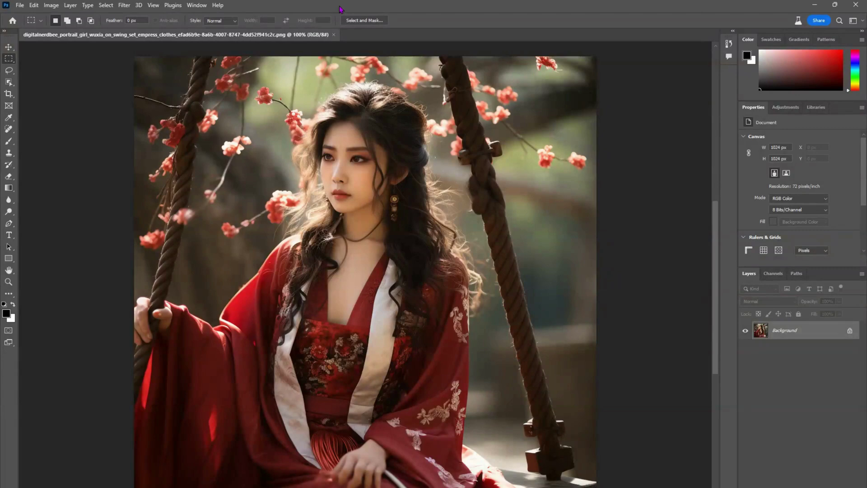
Step: Expand the crop well past the portrait on all four sides and centre the image within it
click(9, 93)
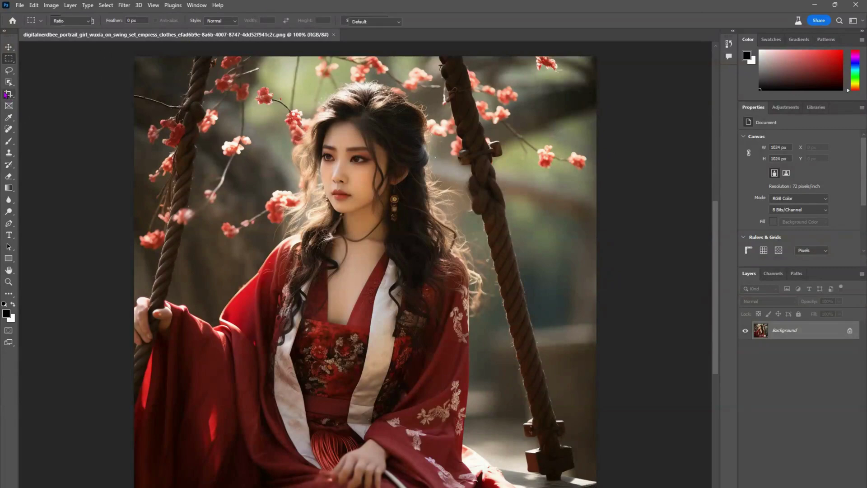
drag(134, 286, 40, 285)
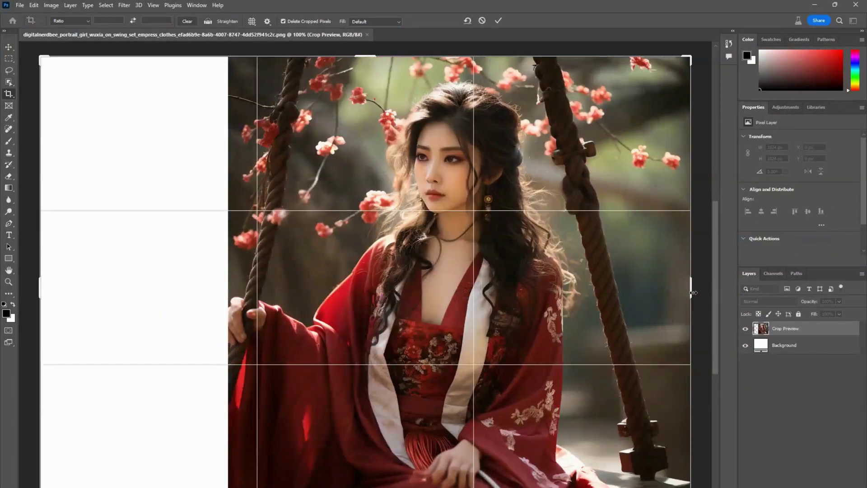
drag(694, 293, 507, 309)
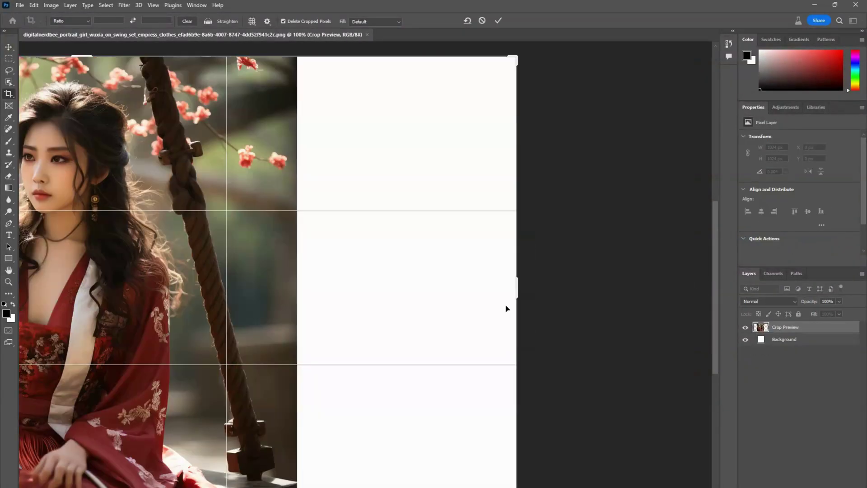
scroll(480, 477, down, 2)
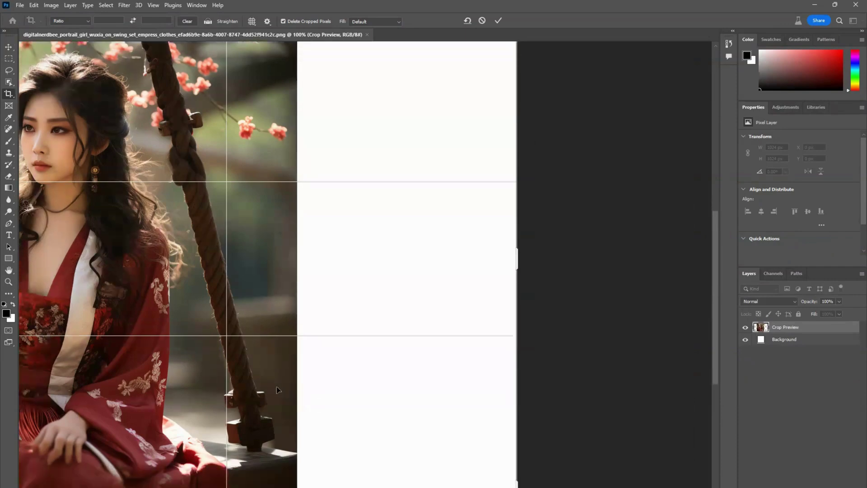
scroll(270, 389, down, 3)
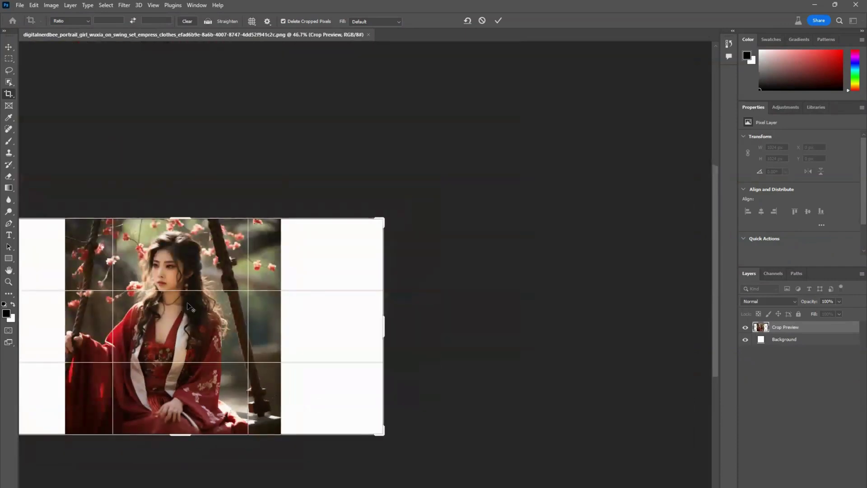
drag(180, 218, 181, 129)
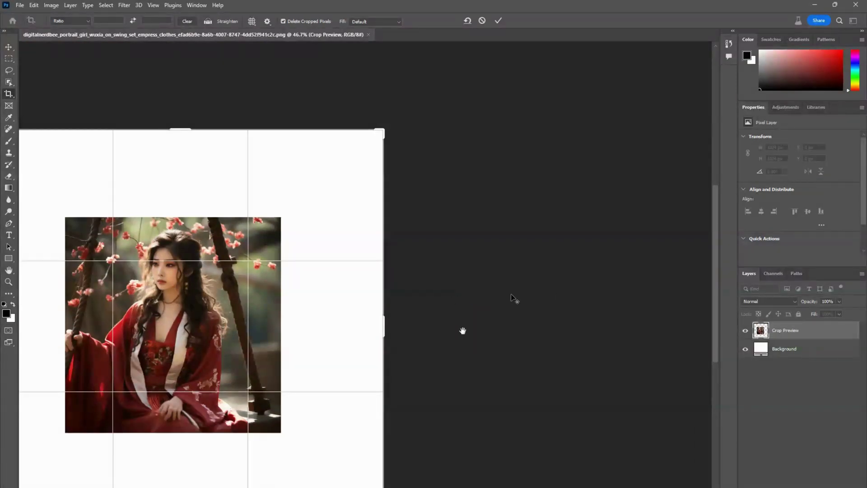
drag(462, 329, 659, 315)
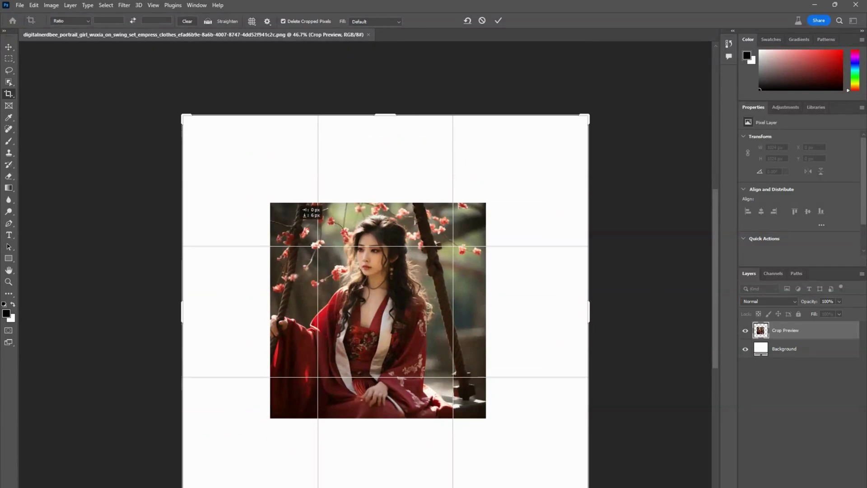
mouse_move(360, 229)
mouse_down()
mouse_move(374, 230)
mouse_move(349, 217)
mouse_up()
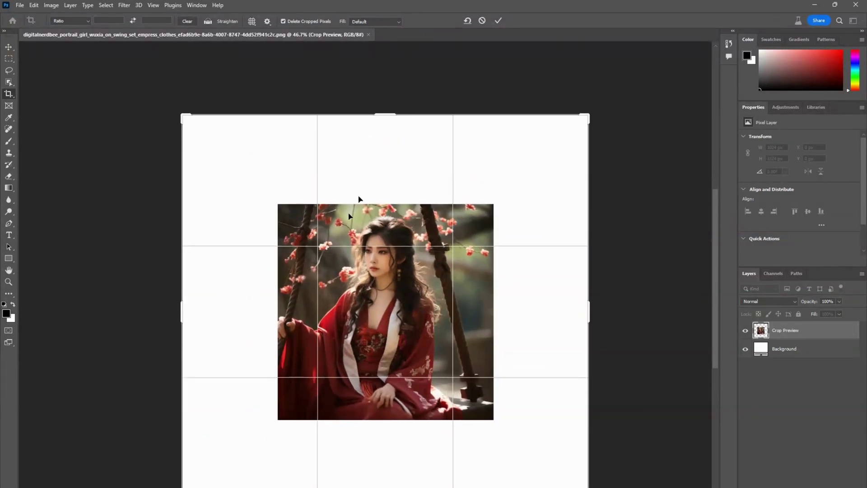
Step: Commit the canvas expansion and select the white border around the original portrait
click(106, 6)
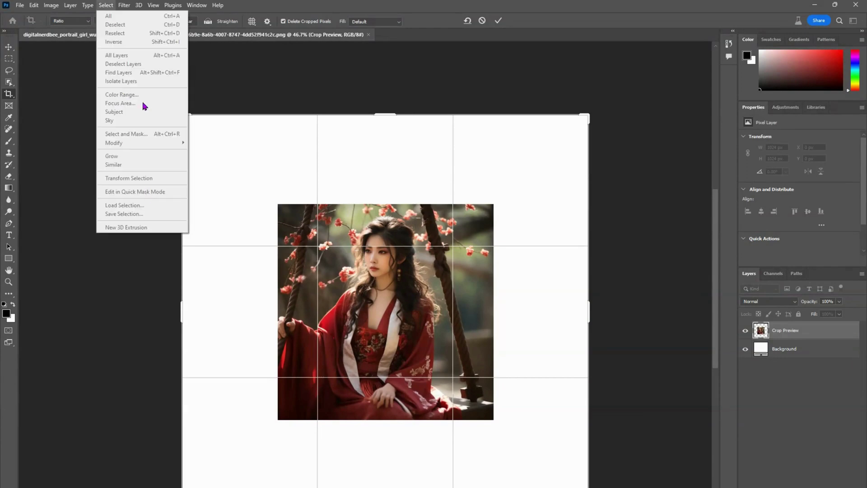
click(8, 58)
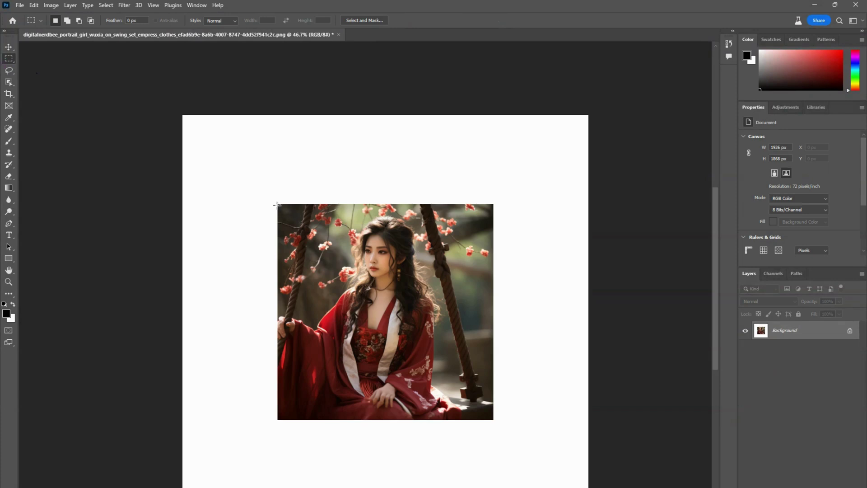
drag(276, 205, 494, 420)
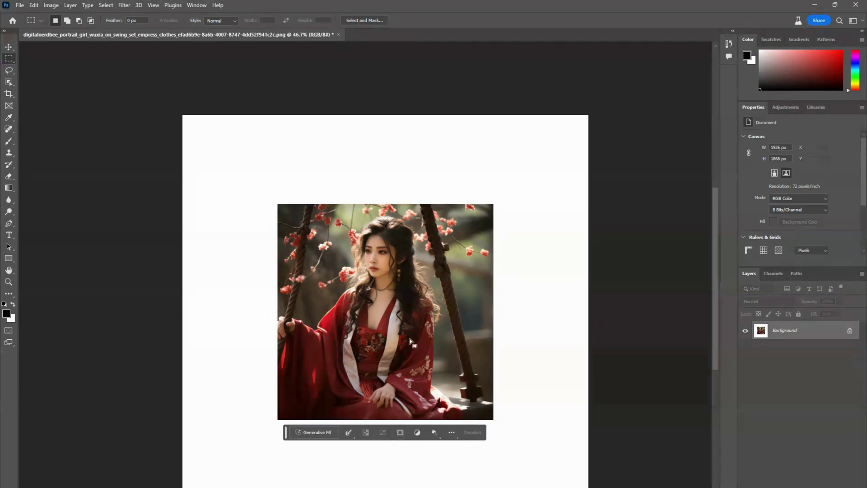
click(106, 6)
click(115, 40)
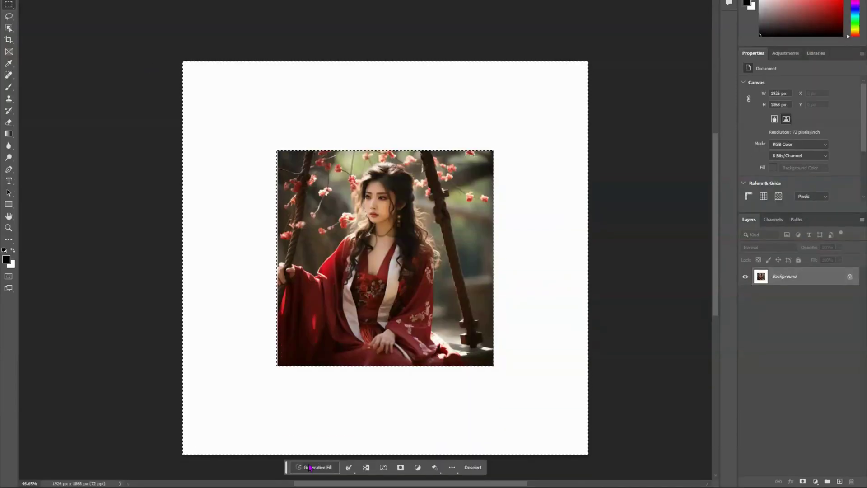
Step: Fill the white border with Generative Fill using an empty prompt, accepting the usage terms
click(310, 468)
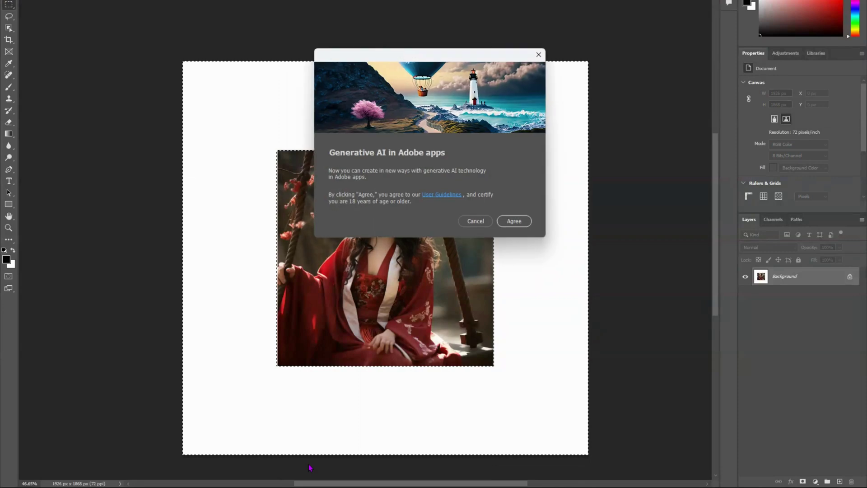
click(519, 223)
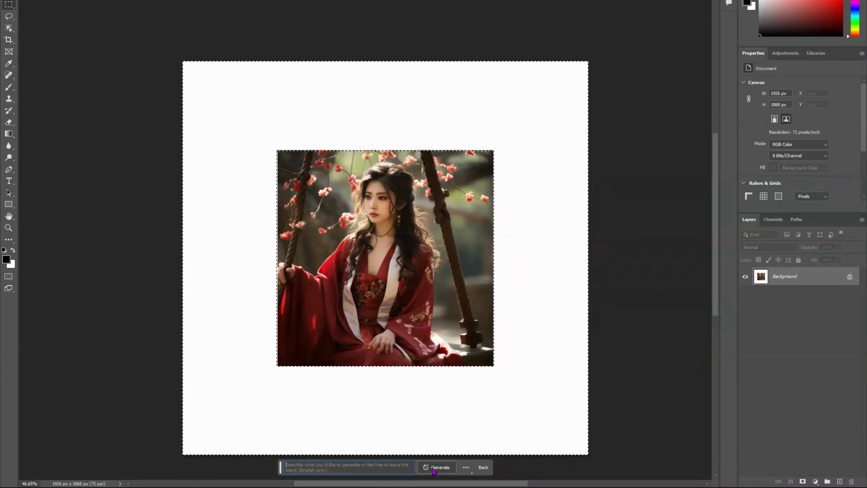
click(433, 468)
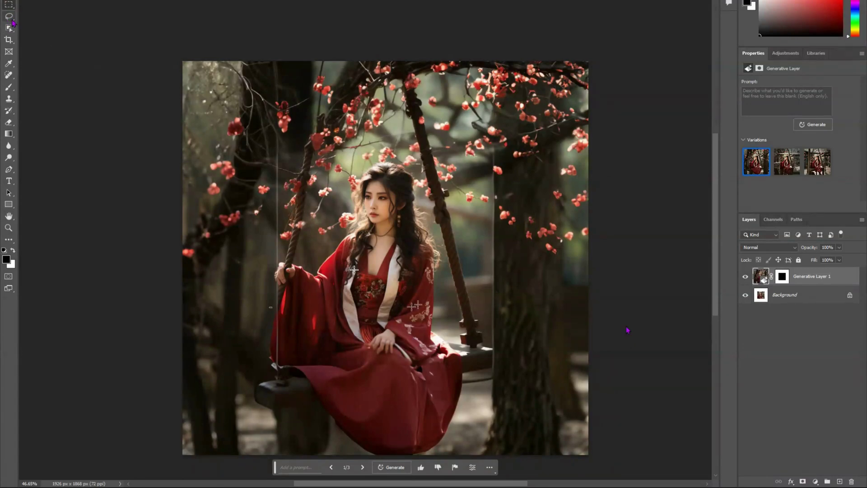
Step: Generate a prompt-free fill for a lassoed rope-and-branch area, then undo it
click(8, 16)
mouse_move(257, 130)
mouse_down()
mouse_move(245, 358)
mouse_move(252, 403)
mouse_move(288, 430)
mouse_move(308, 339)
mouse_move(305, 259)
mouse_move(295, 139)
mouse_move(256, 125)
mouse_up()
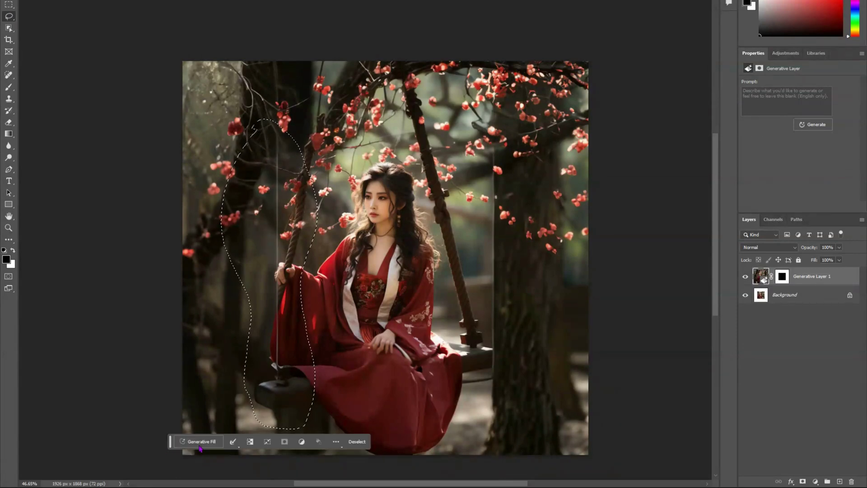
click(199, 442)
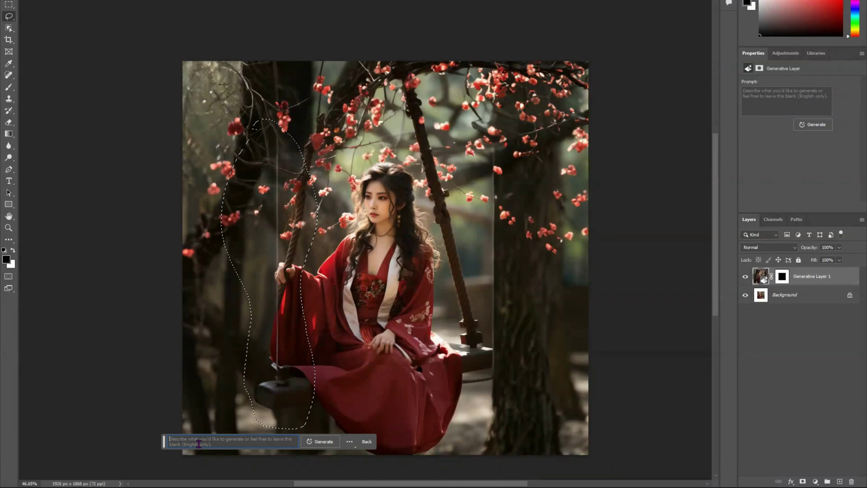
click(316, 445)
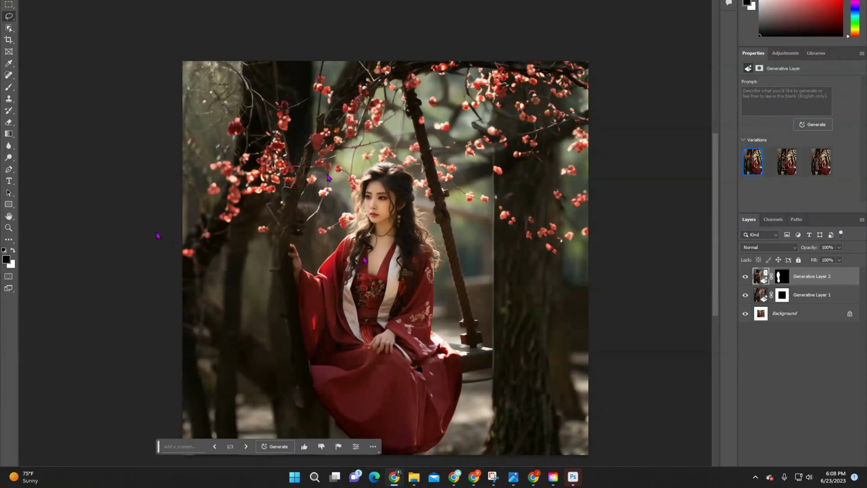
key(alt+e)
key(Return)
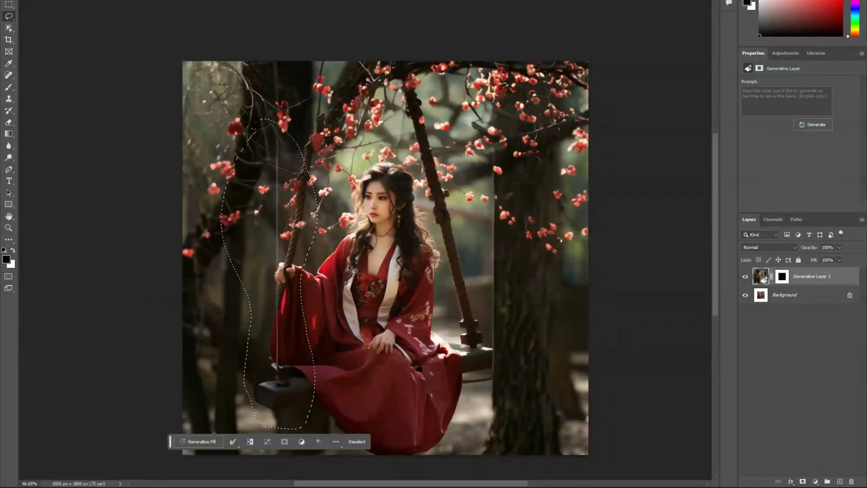
Step: Lasso a strip along the left swing rope and regenerate it with no prompt
click(8, 16)
mouse_move(272, 114)
mouse_down()
mouse_move(266, 133)
mouse_move(264, 255)
mouse_move(271, 261)
mouse_move(280, 260)
mouse_move(289, 222)
mouse_move(283, 120)
mouse_up()
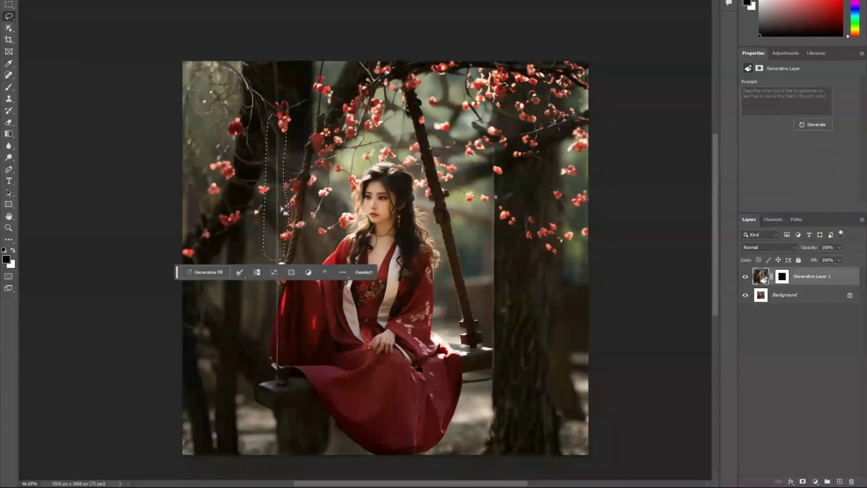
click(215, 273)
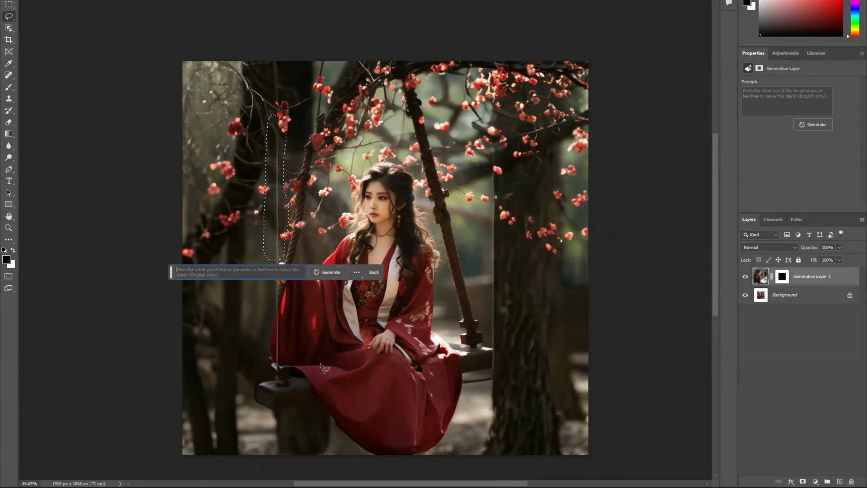
click(331, 273)
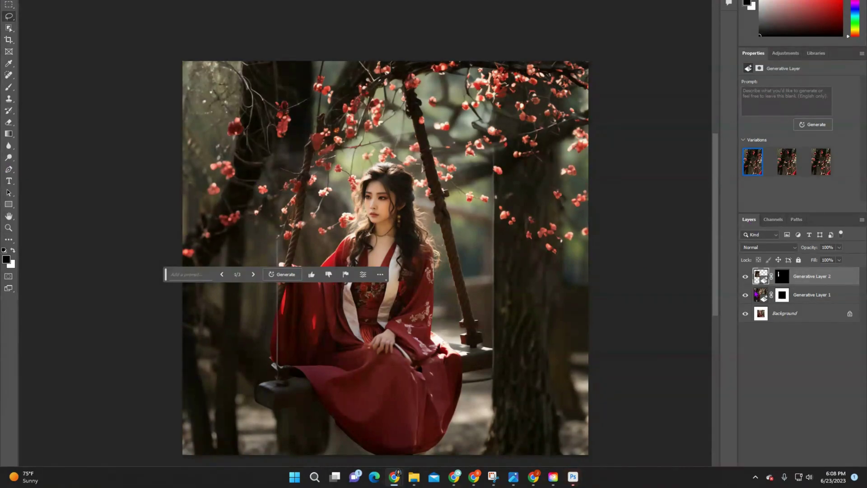
Step: Hide Generative Layers 2 and 1 to reveal the original portrait
scroll(481, 220, down, 1)
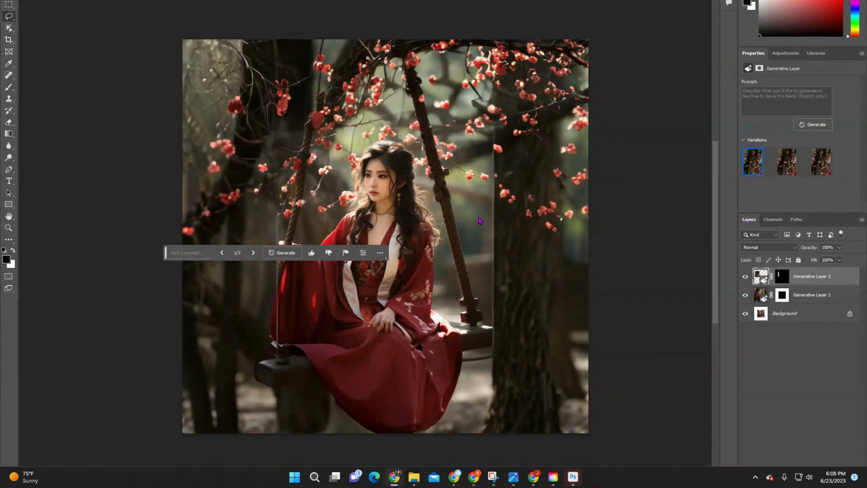
click(745, 276)
click(746, 294)
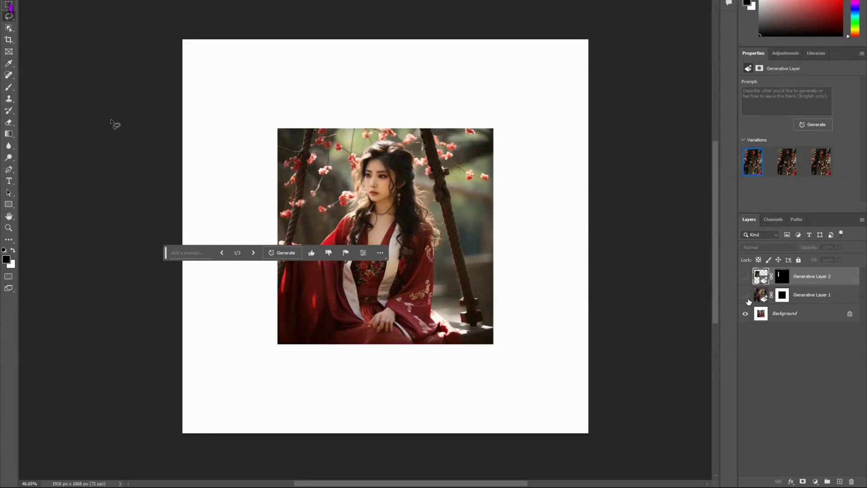
Step: Select the white area around the portrait's bounds and fill it with a prompt-free Generative Fill
key(m)
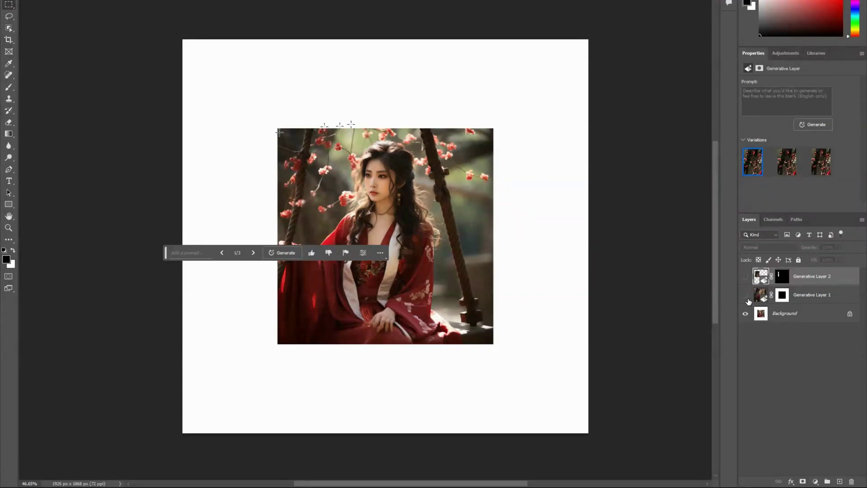
drag(279, 129, 492, 342)
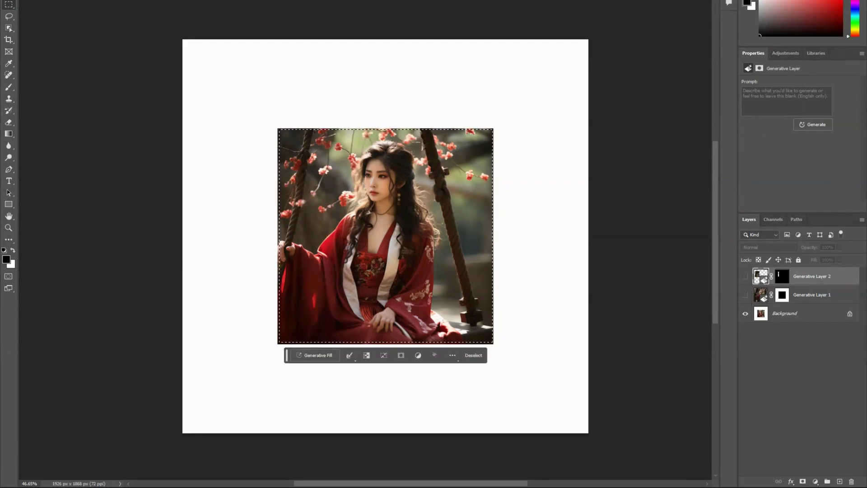
click(148, 2)
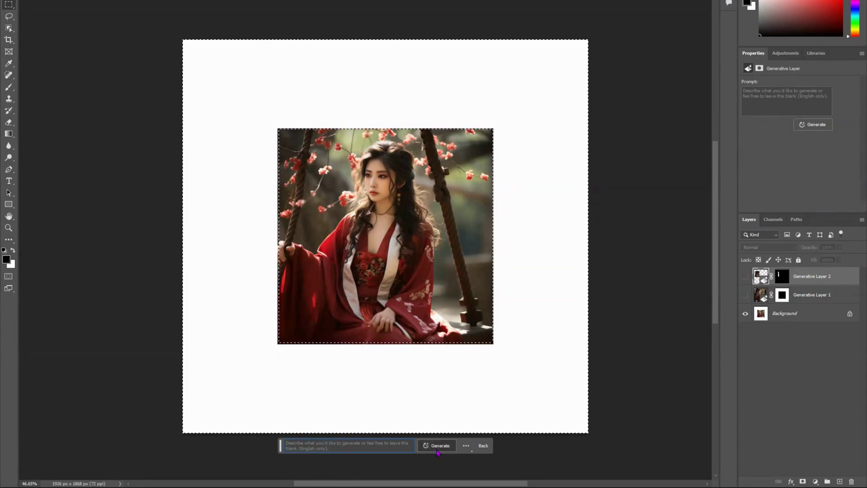
click(437, 450)
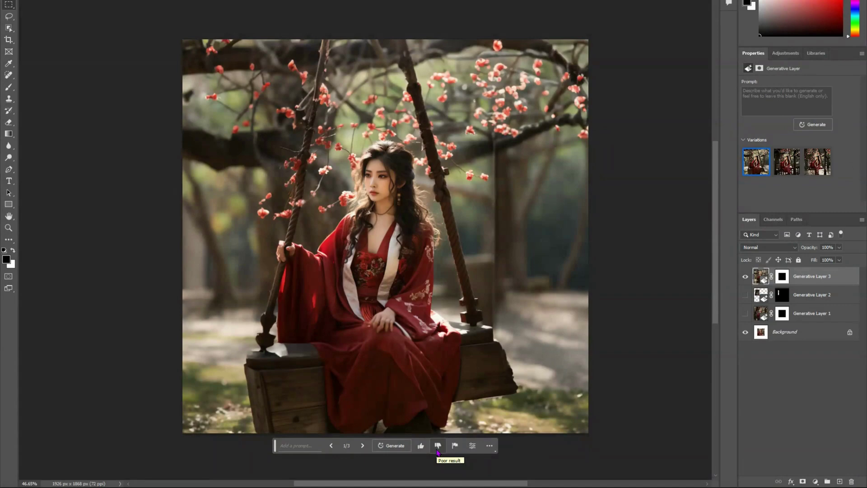
Step: Lasso the lower dress and swing seat and generate 'add more dress and legs to this body'
scroll(389, 353, down, 3)
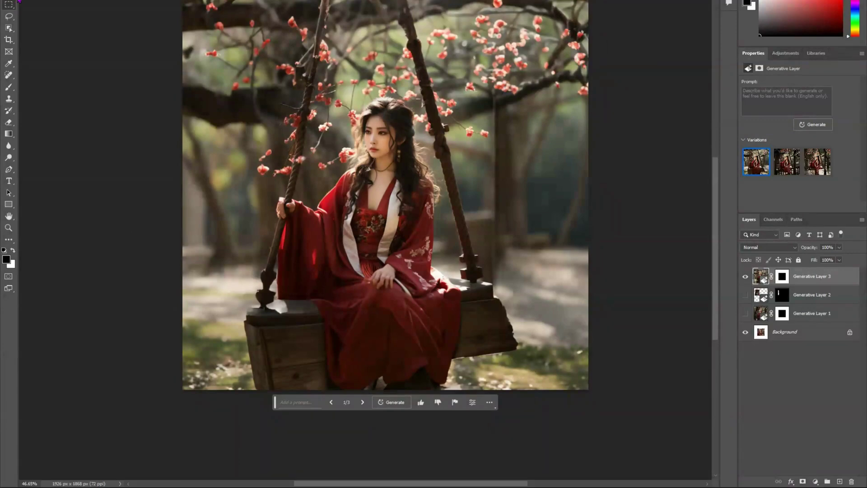
click(8, 16)
mouse_move(271, 313)
mouse_down()
mouse_move(490, 307)
mouse_move(497, 364)
mouse_move(470, 389)
mouse_move(329, 378)
mouse_move(271, 315)
mouse_up()
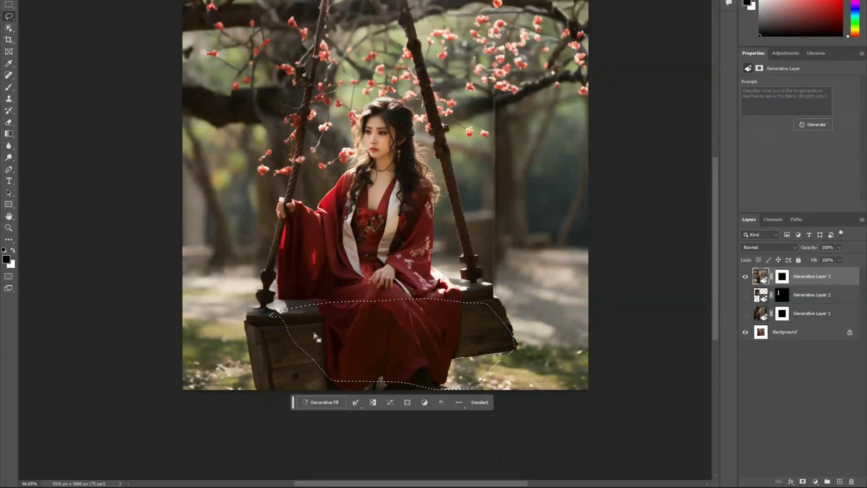
click(322, 405)
text(a)
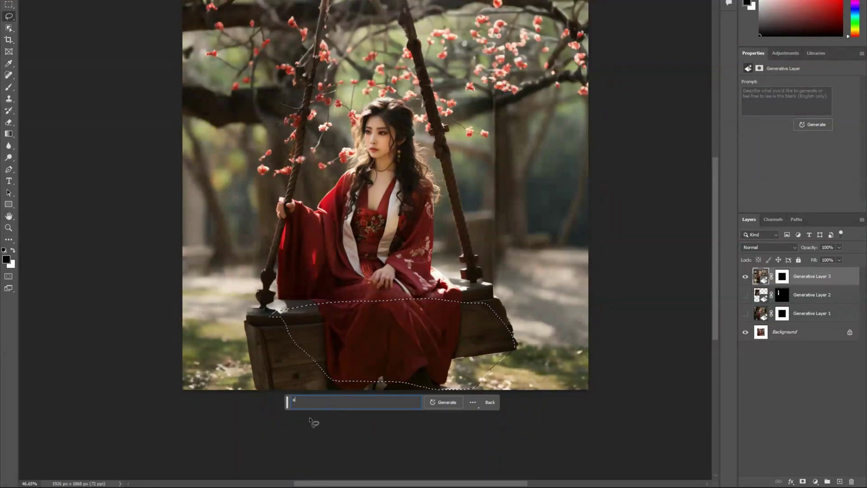
text(dd more dress and legs to this body)
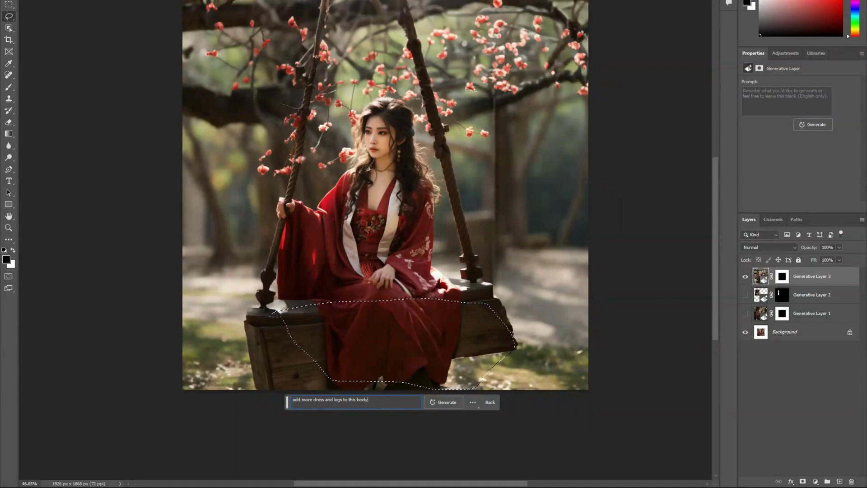
click(441, 406)
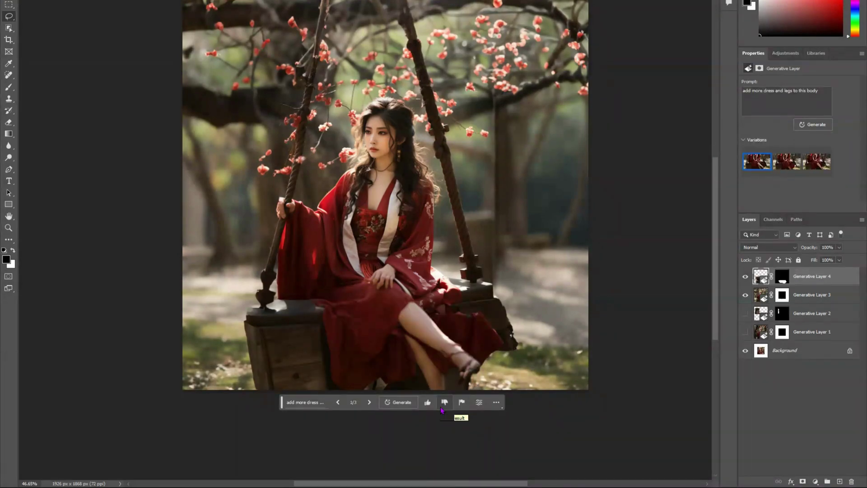
Step: Generate 'add ancient china shoes' on the lassoed legs, then hide Generative Layers 5 and 4
mouse_move(295, 194)
mouse_down()
mouse_move(269, 200)
mouse_move(300, 228)
mouse_move(294, 193)
mouse_up()
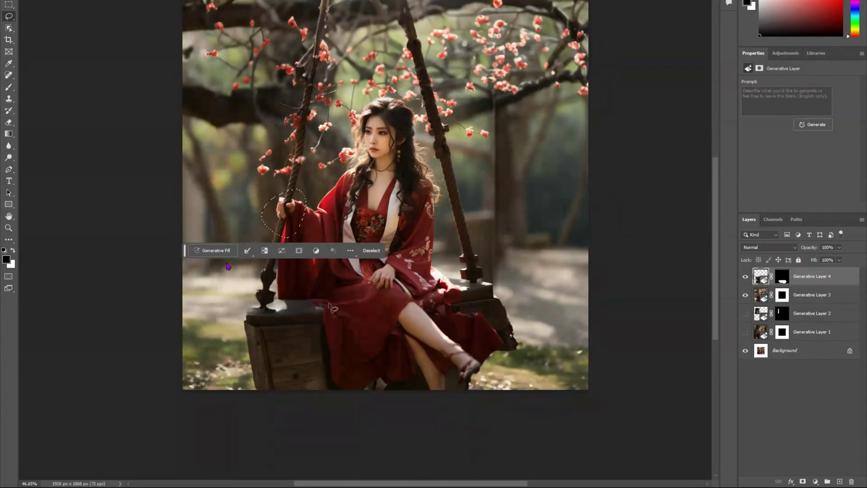
key(ctrl+d)
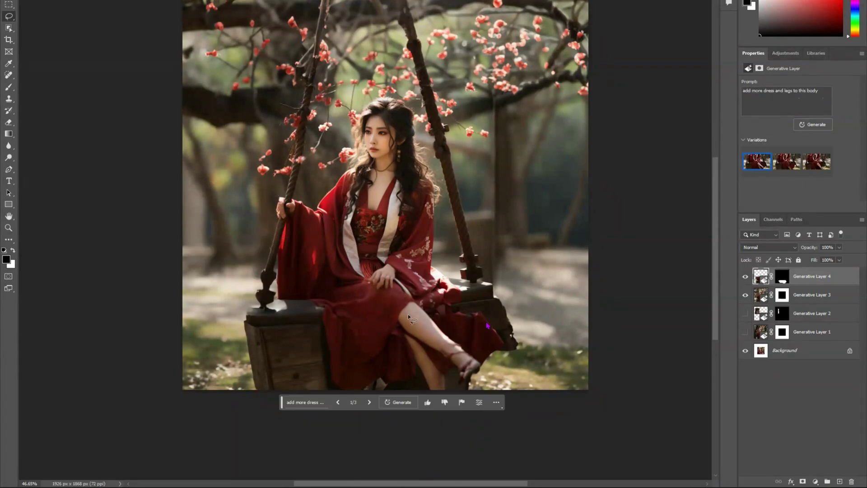
mouse_move(404, 283)
mouse_down()
mouse_move(355, 279)
mouse_move(324, 373)
mouse_move(443, 428)
mouse_move(498, 400)
mouse_move(475, 339)
mouse_move(432, 293)
mouse_move(404, 277)
mouse_up()
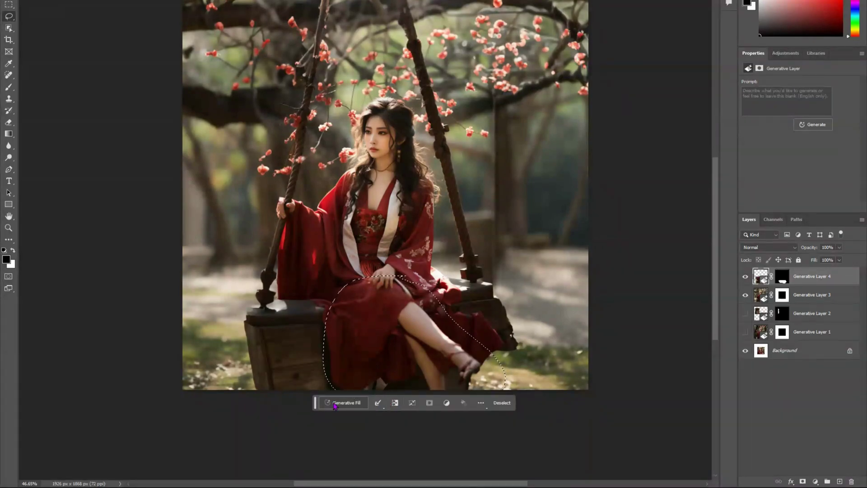
click(350, 402)
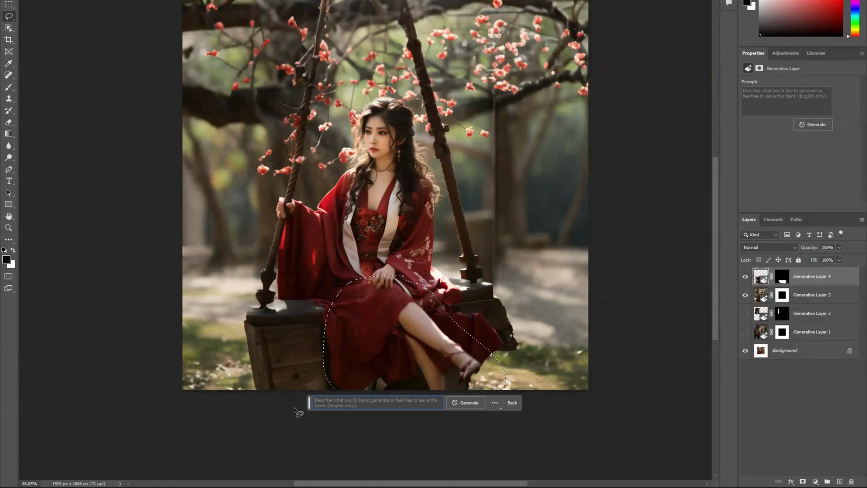
text(add )
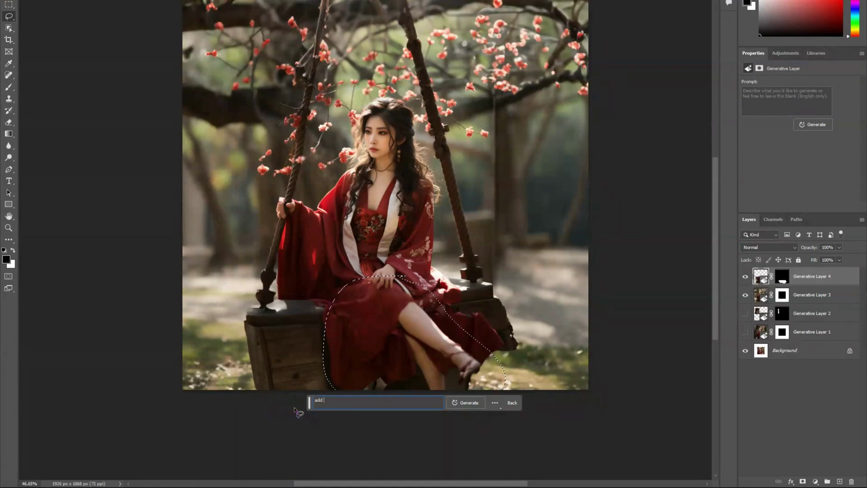
text(ancient china shoes)
click(458, 406)
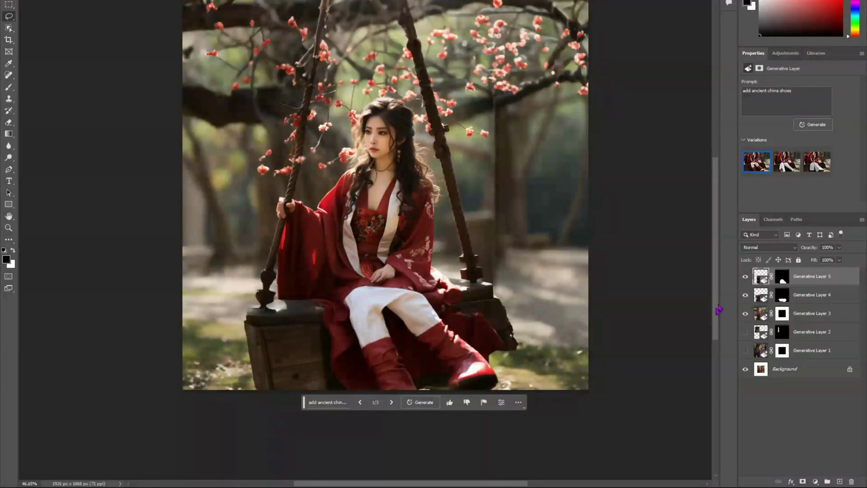
click(745, 280)
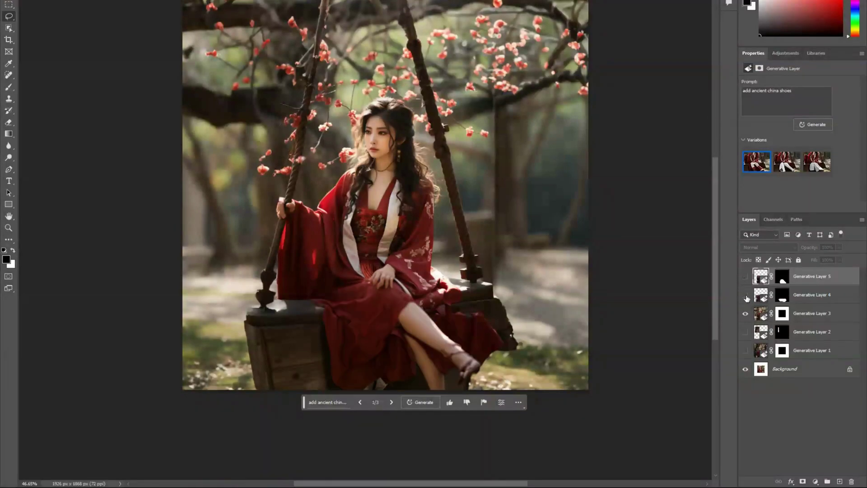
click(746, 296)
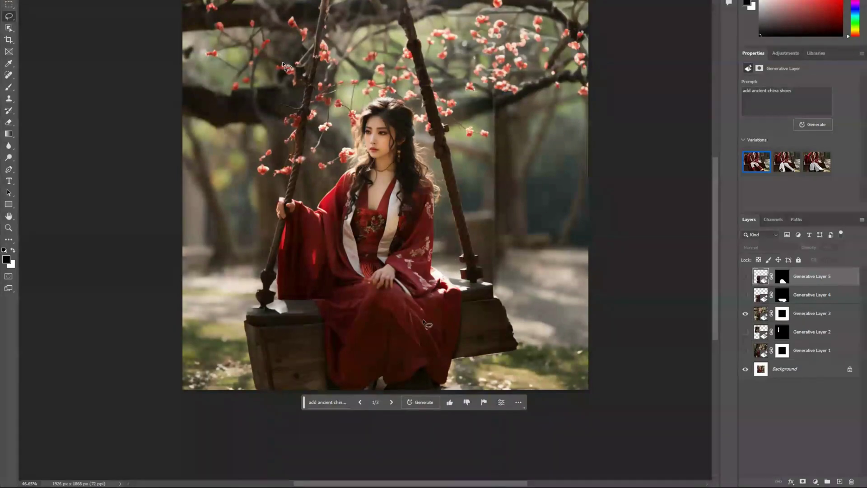
Step: Lasso the seat and lower dress, generate with prompt 'generate', then hide Generative Layer 6
mouse_move(322, 309)
mouse_down()
mouse_move(344, 386)
mouse_move(434, 411)
mouse_move(501, 405)
mouse_move(560, 383)
mouse_move(579, 340)
mouse_move(517, 297)
mouse_move(323, 305)
mouse_up()
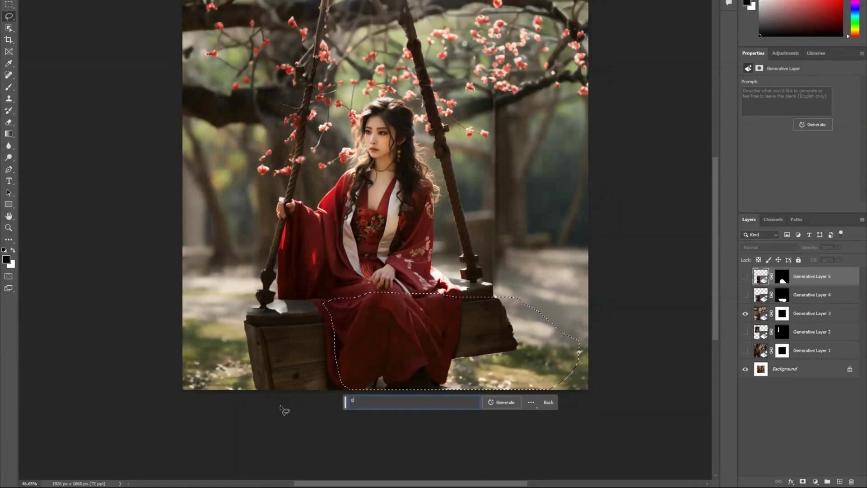
text(generate)
click(502, 404)
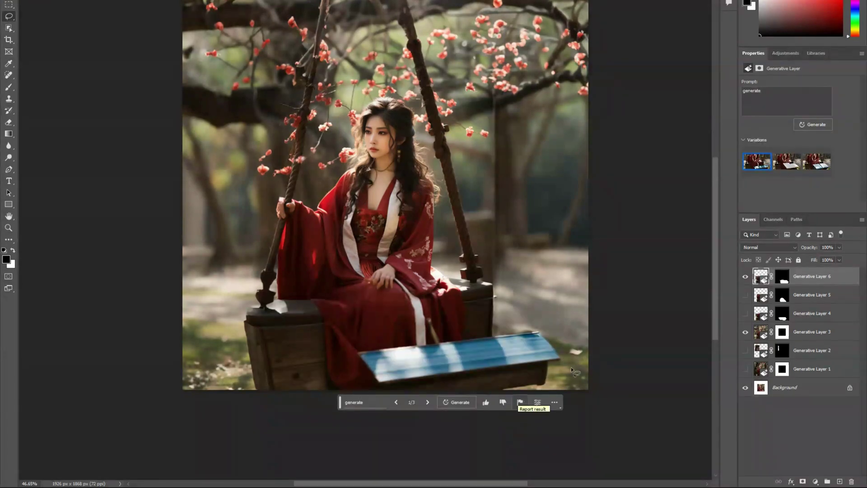
click(745, 278)
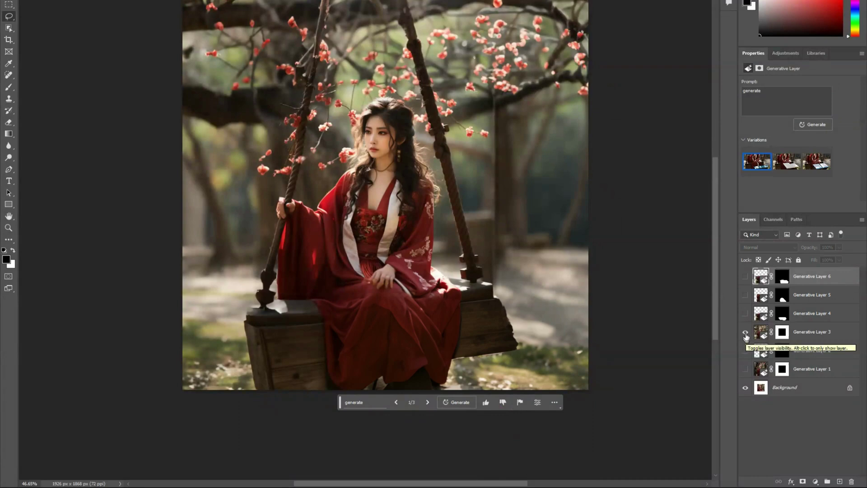
click(745, 333)
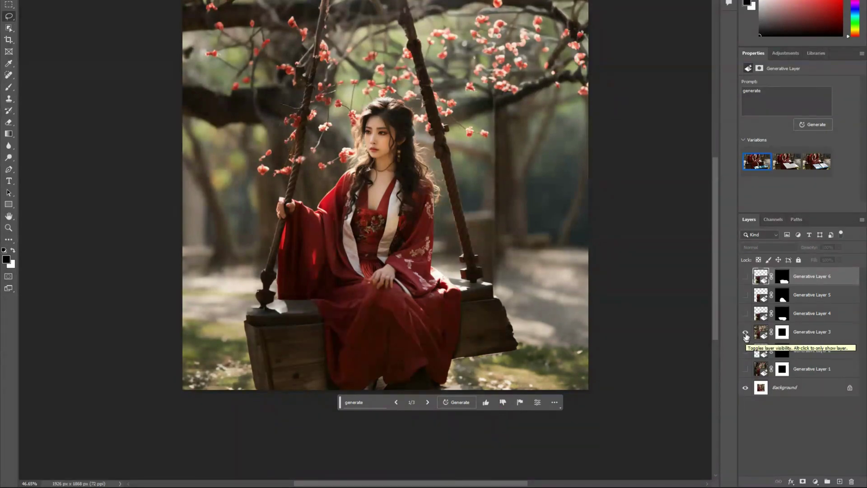